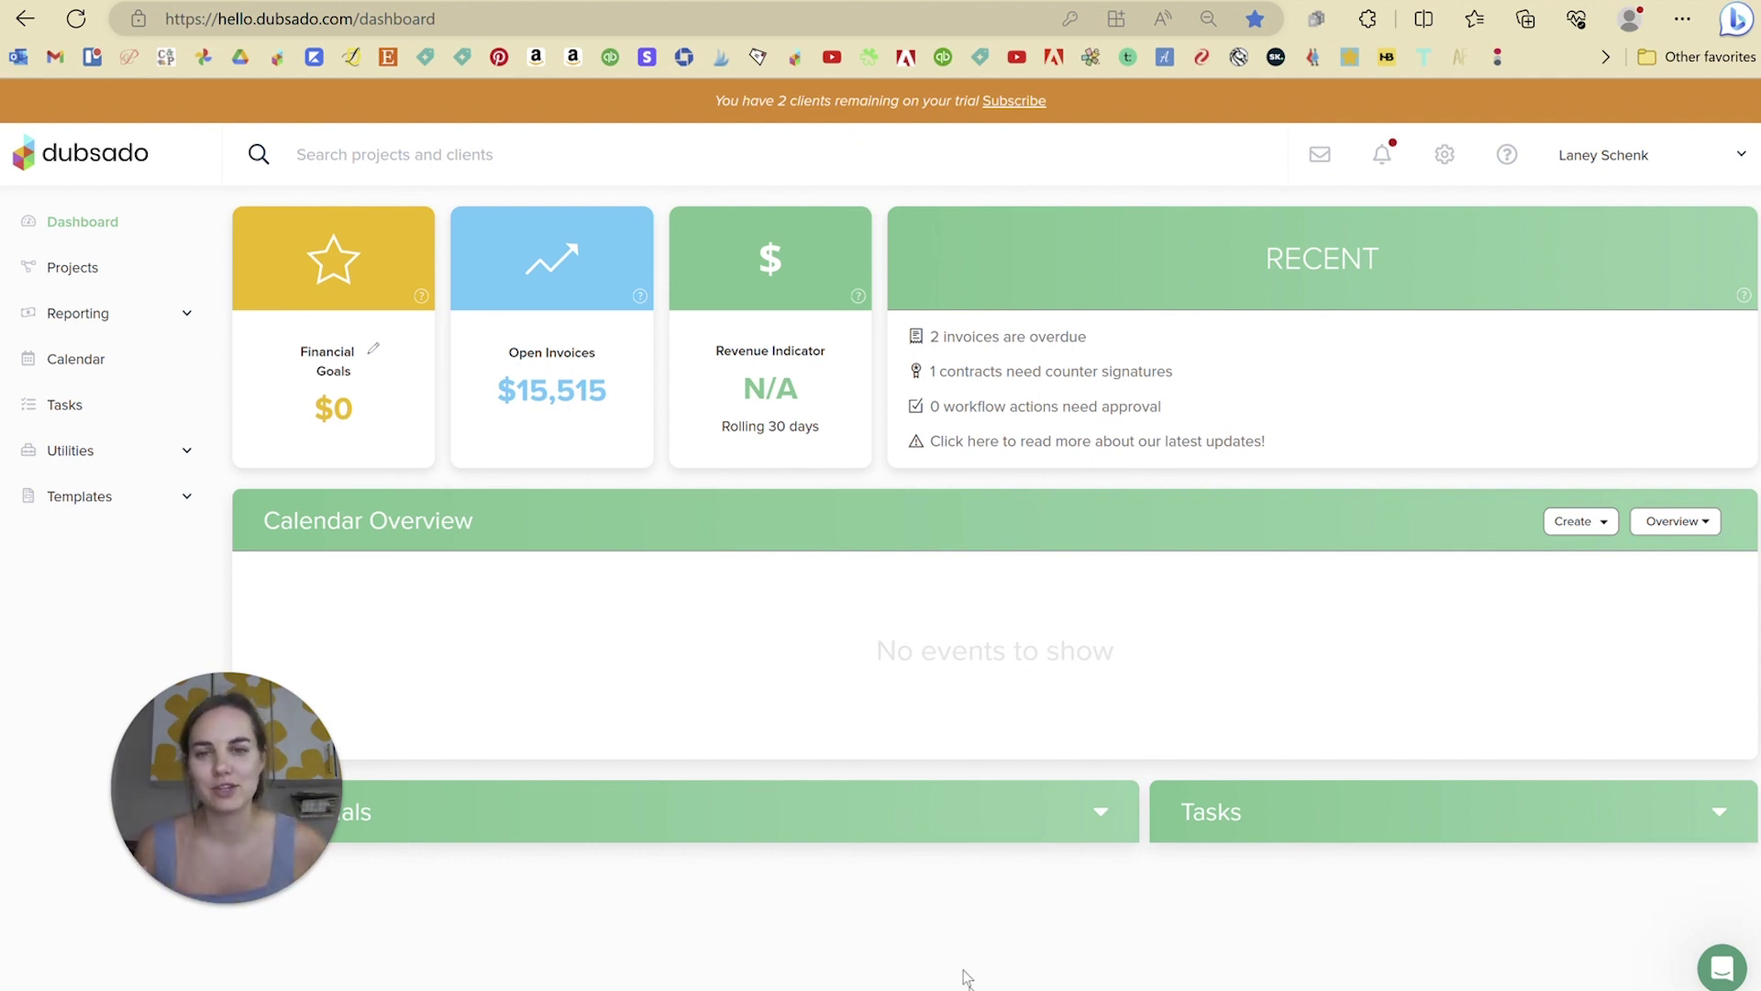
Step: Open the Sample Job Name project and review its invoice with the line items and payment plan
click(53, 266)
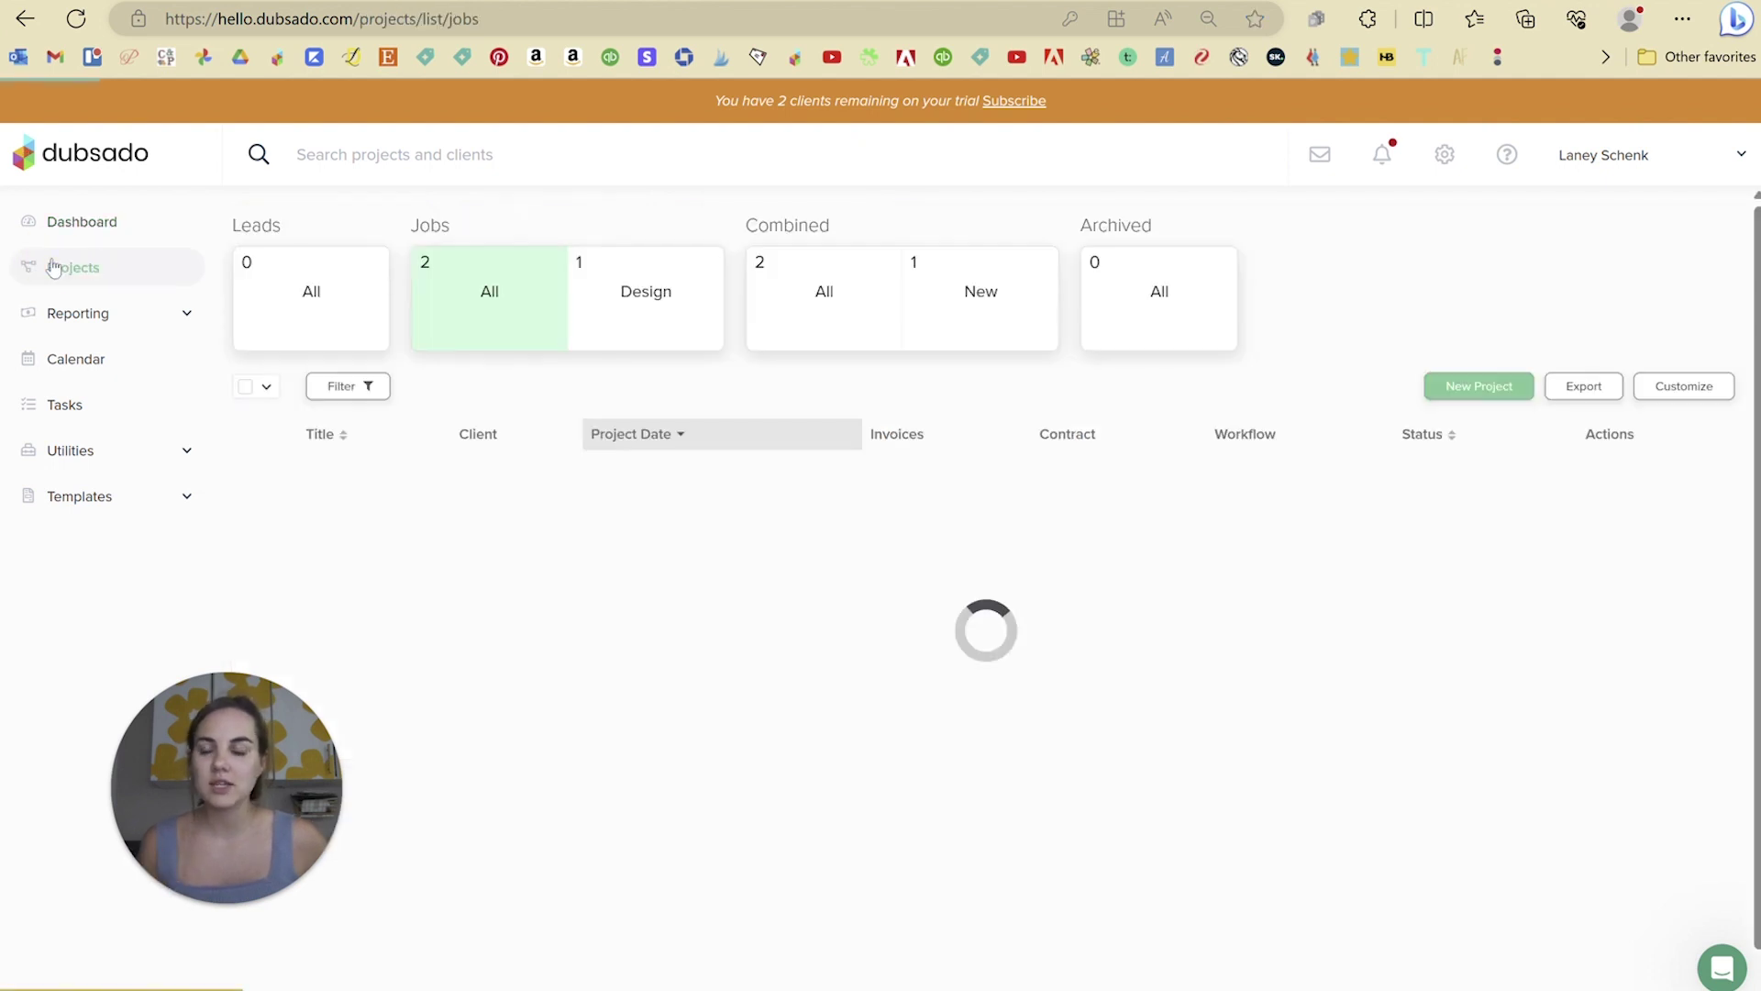
click(598, 553)
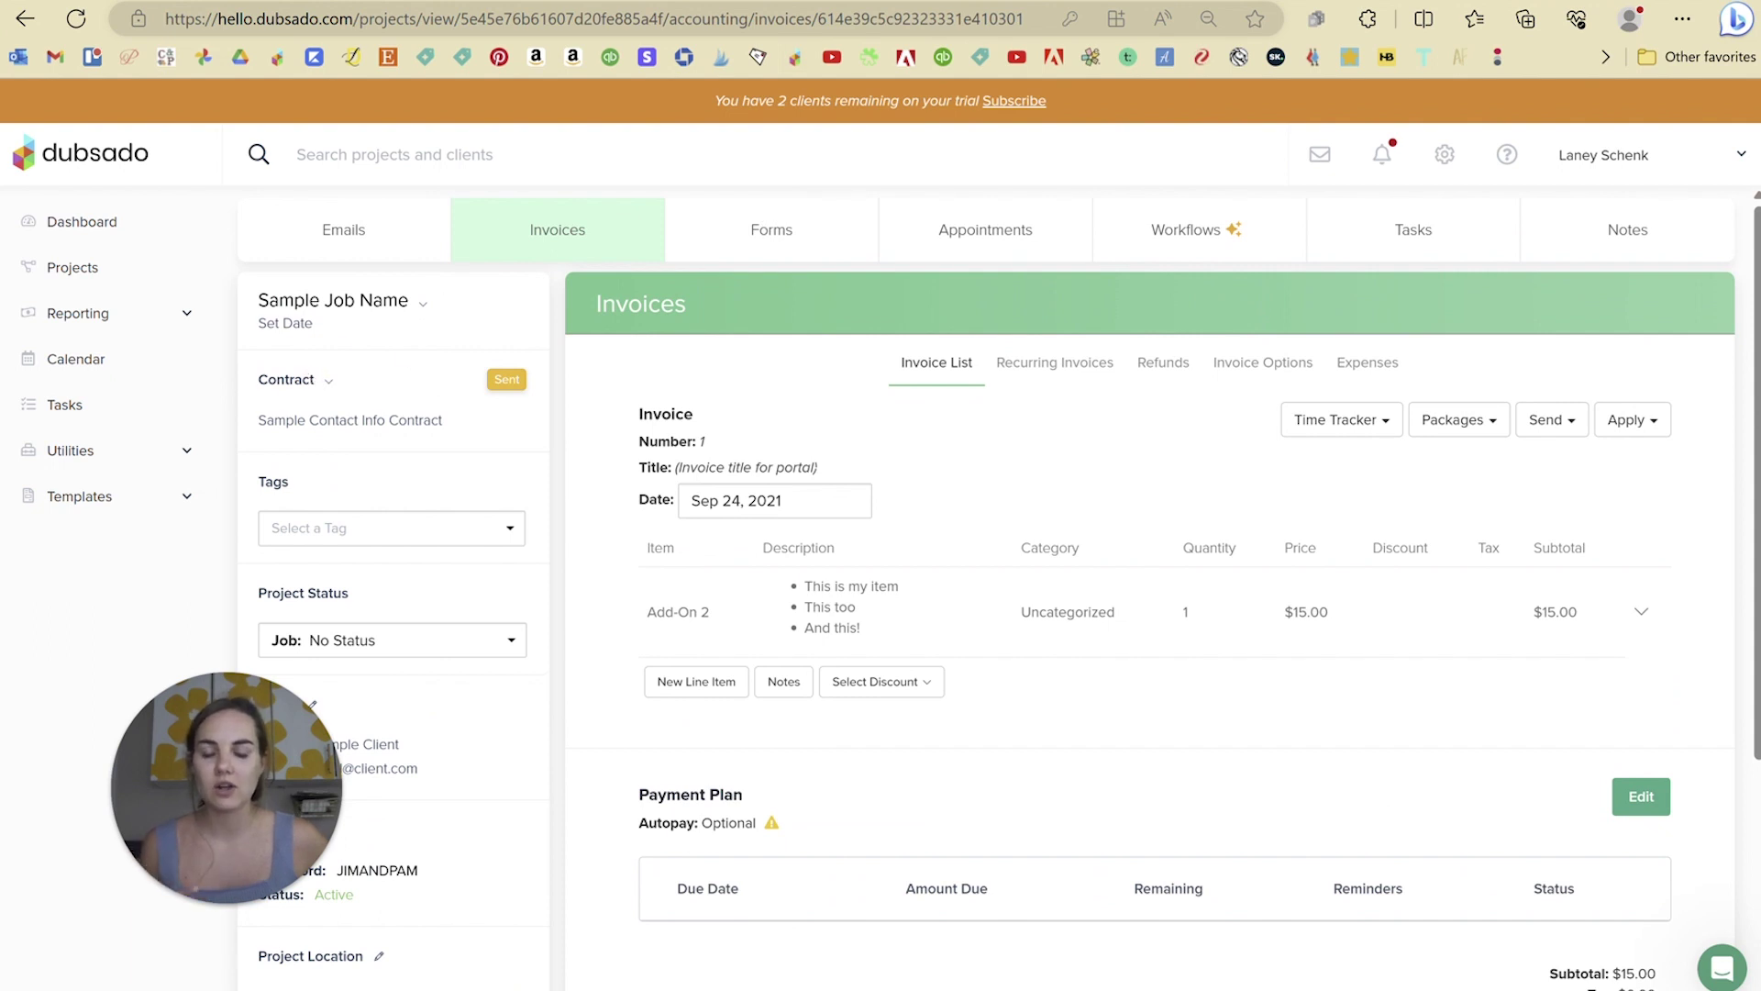
scroll(1317, 537, down, 3)
scroll(1317, 542, up, 3)
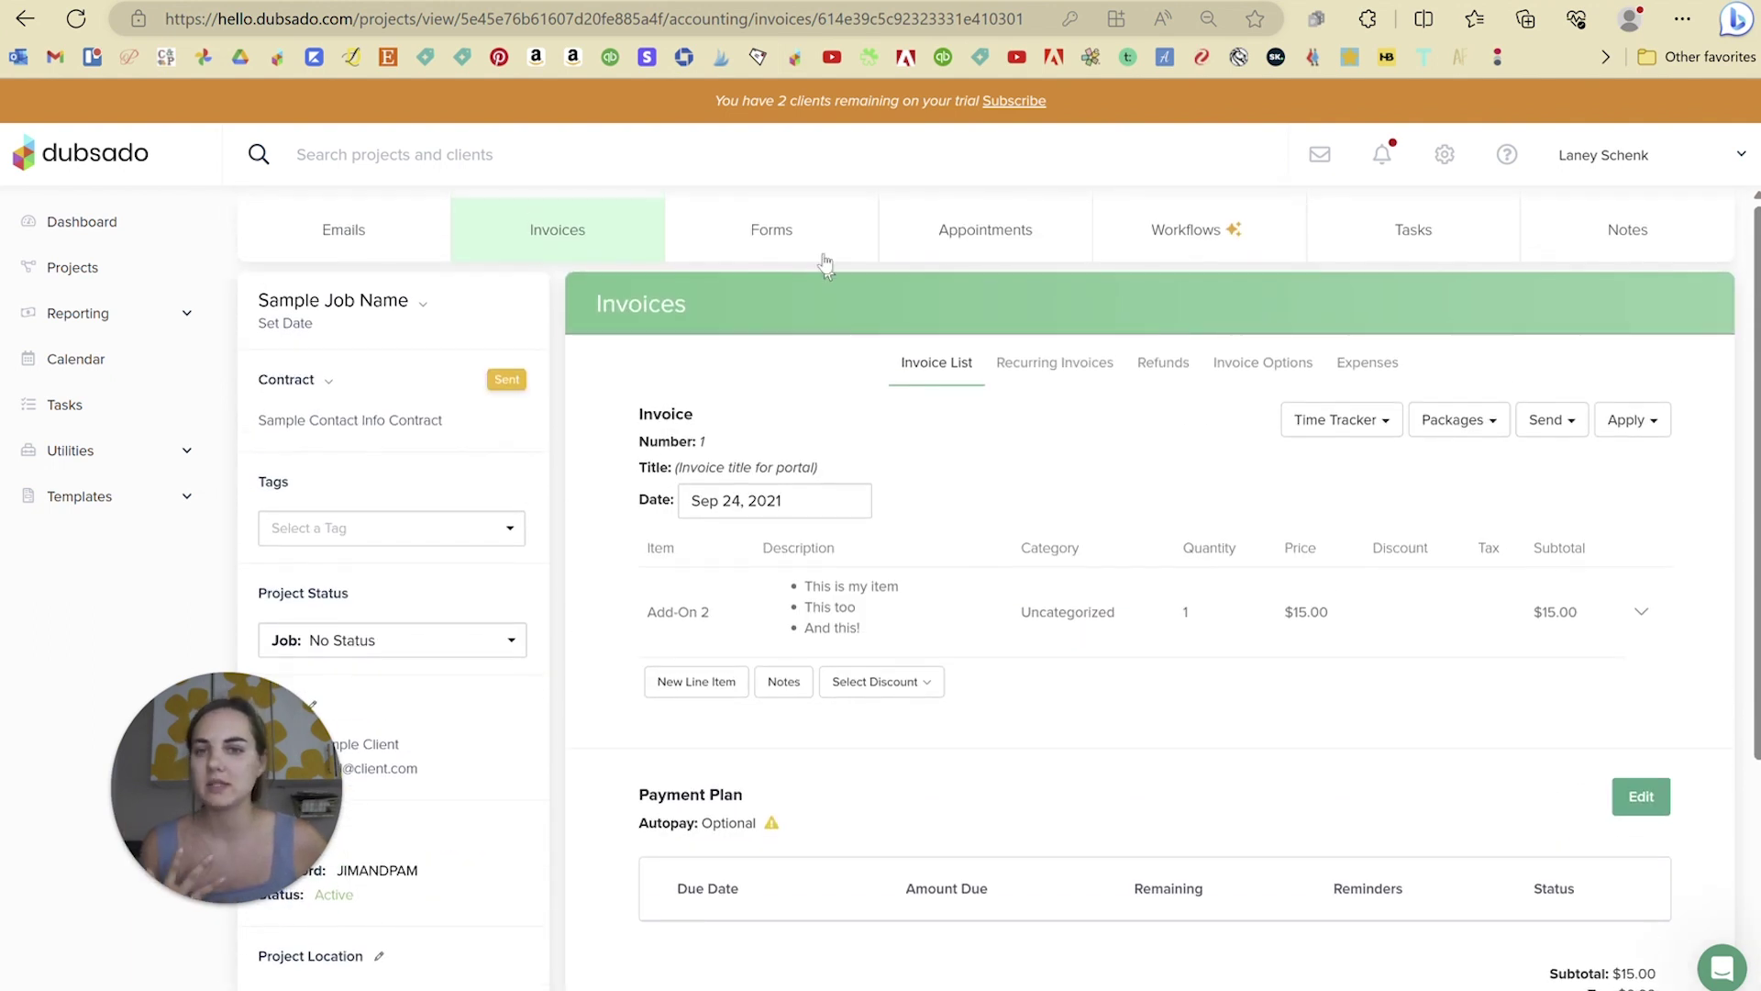
Step: Preview the Sample Design Proof sub-agreement among the project's forms and close the preview
click(813, 234)
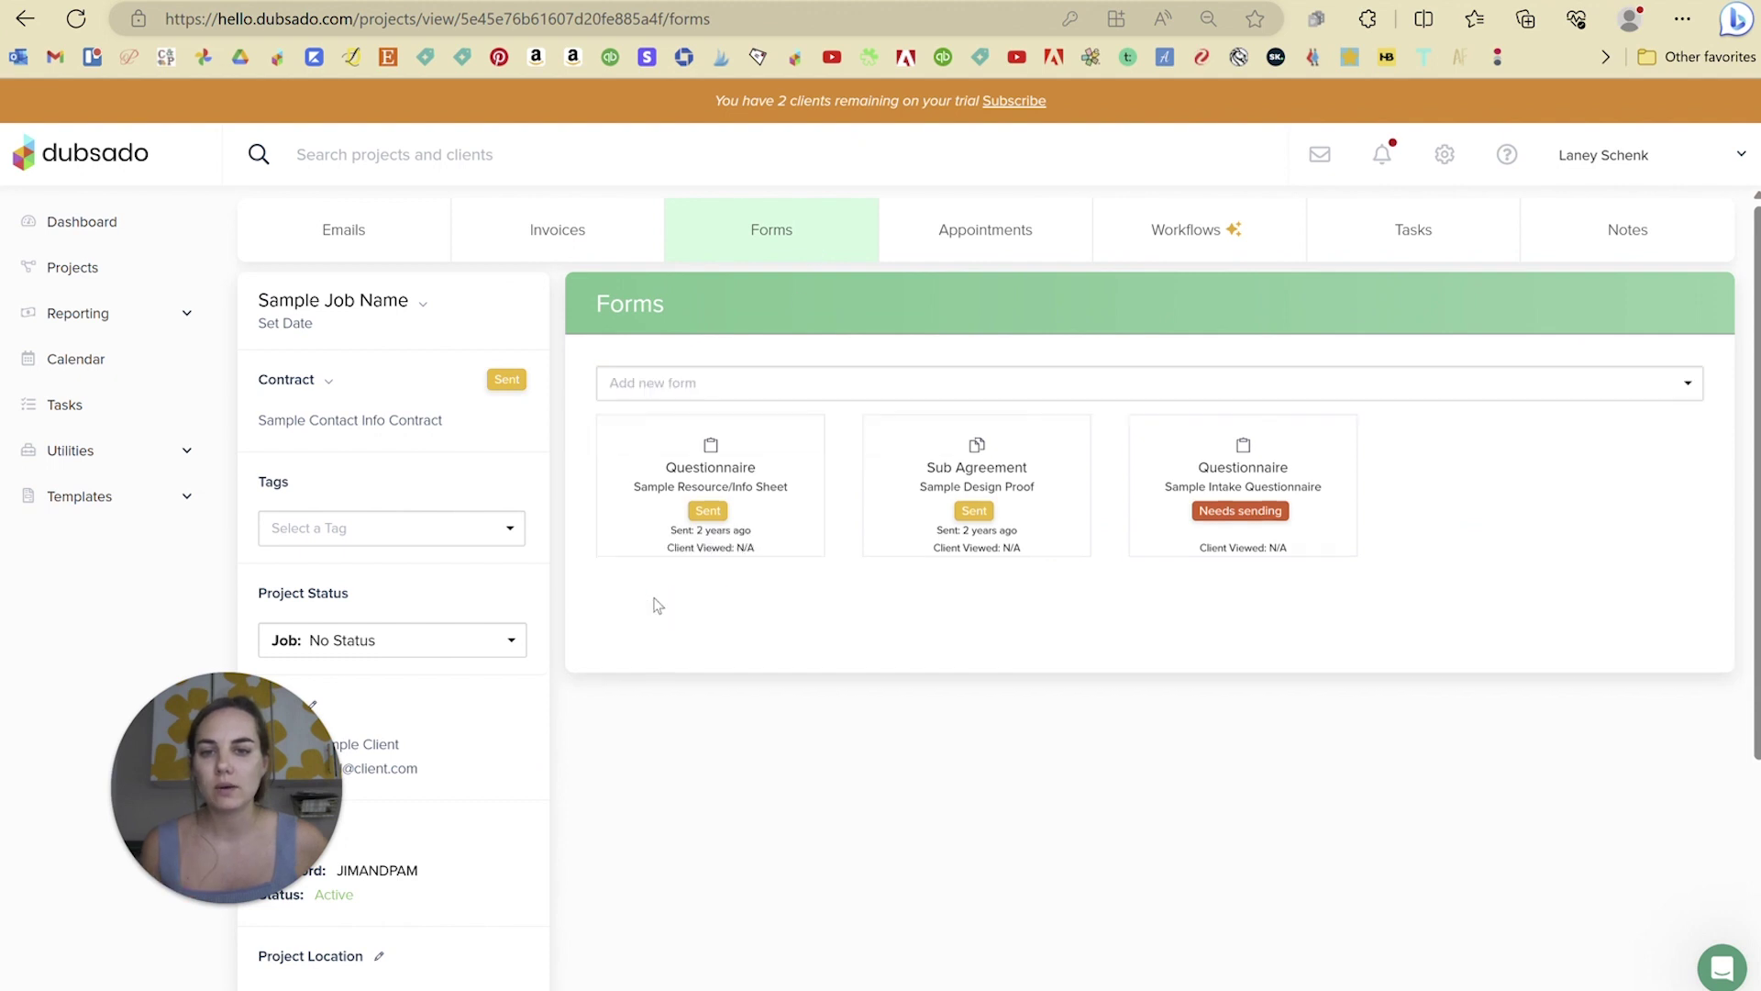
click(929, 552)
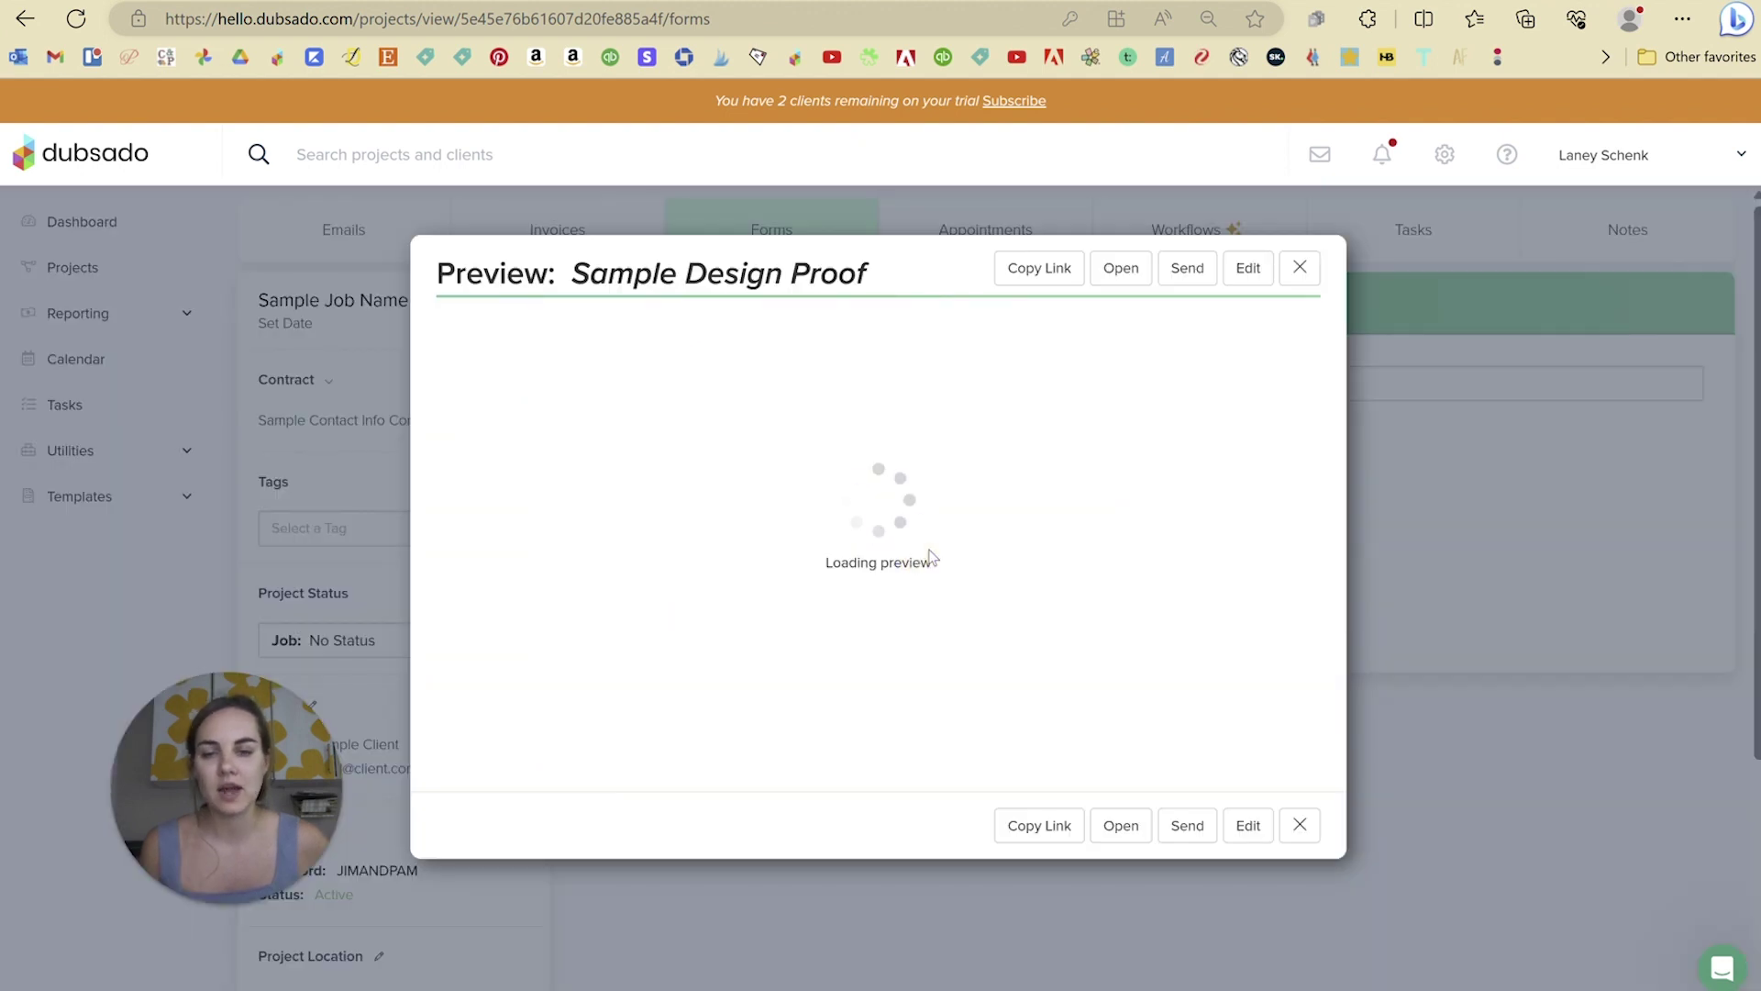
scroll(1192, 498, down, 7)
scroll(1241, 372, up, 7)
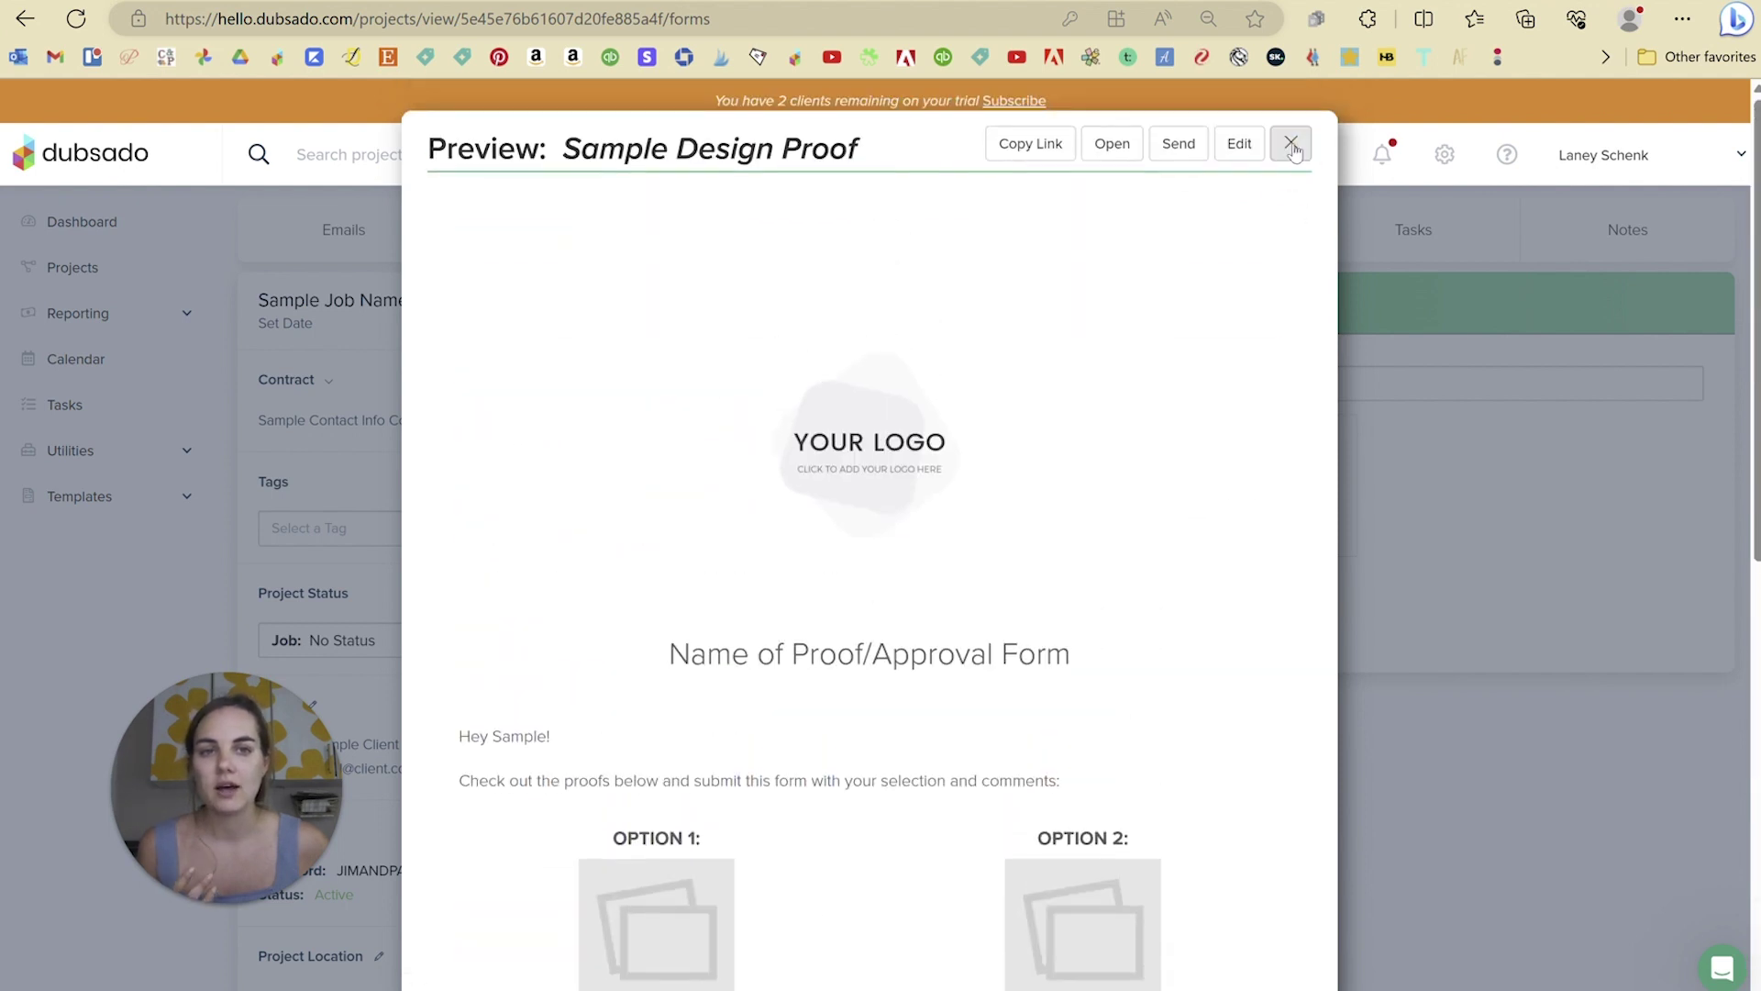
click(1291, 145)
Step: Preview the project's Sample Intake Questionnaire from start to end and close the preview
click(1196, 556)
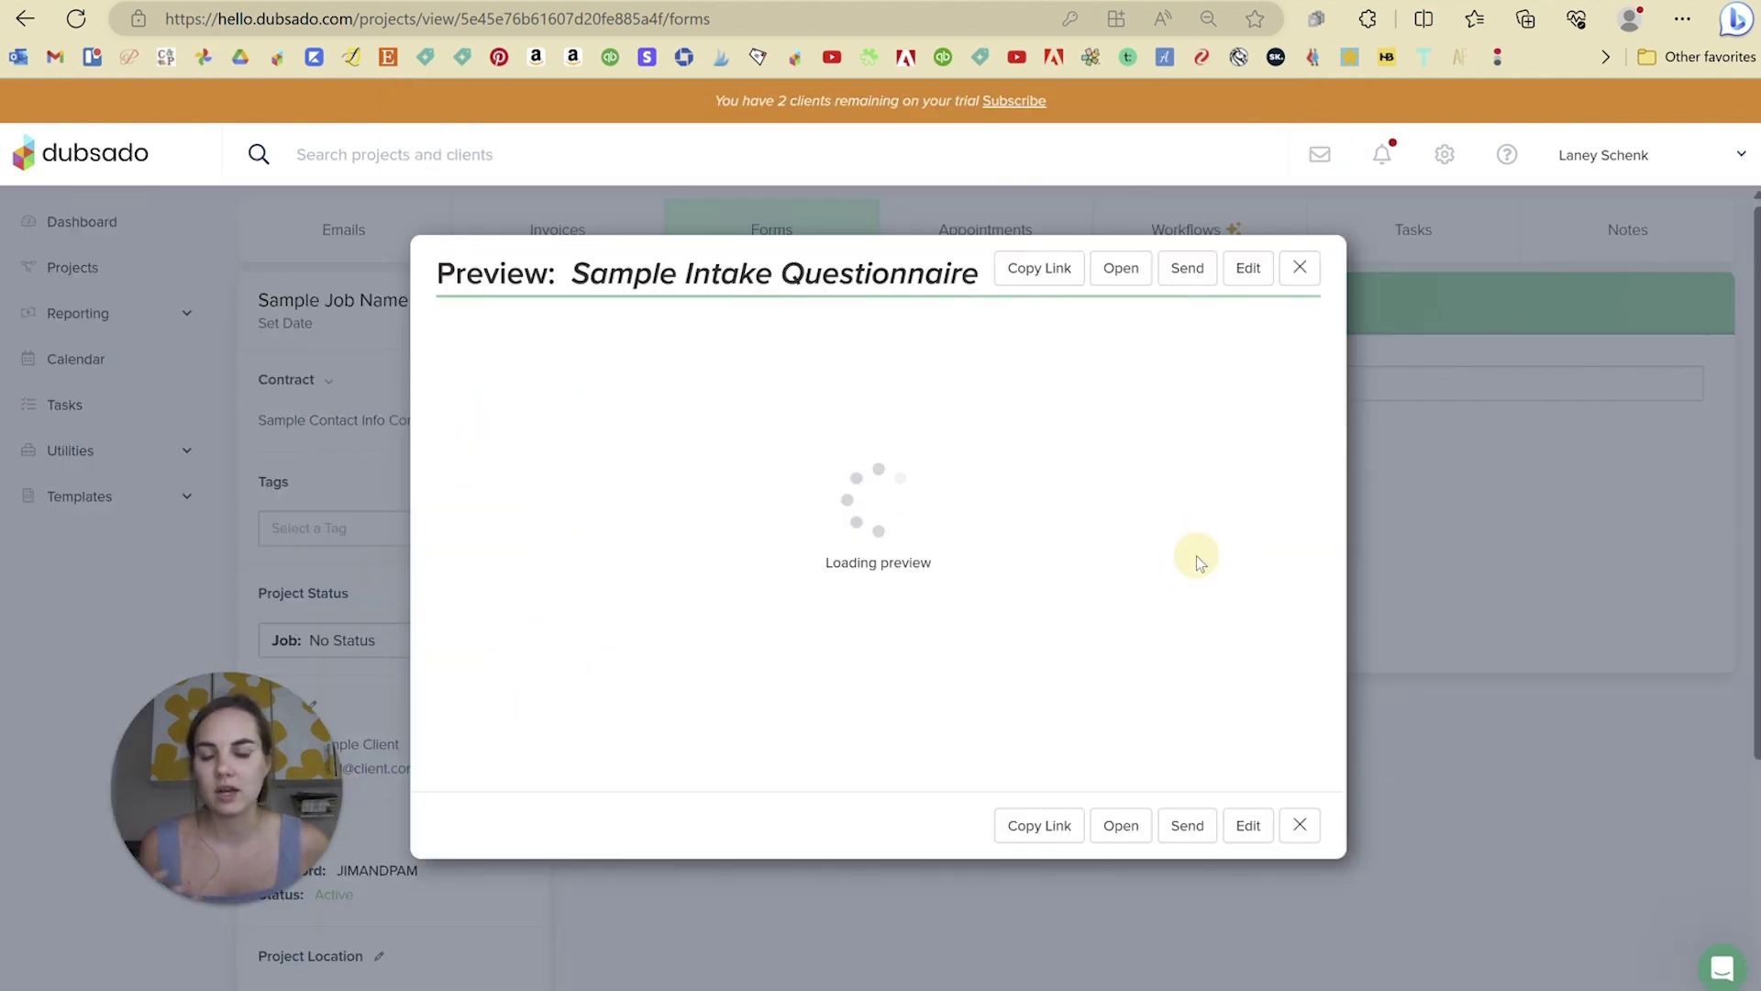
scroll(1096, 562, down, 10)
scroll(1081, 526, up, 10)
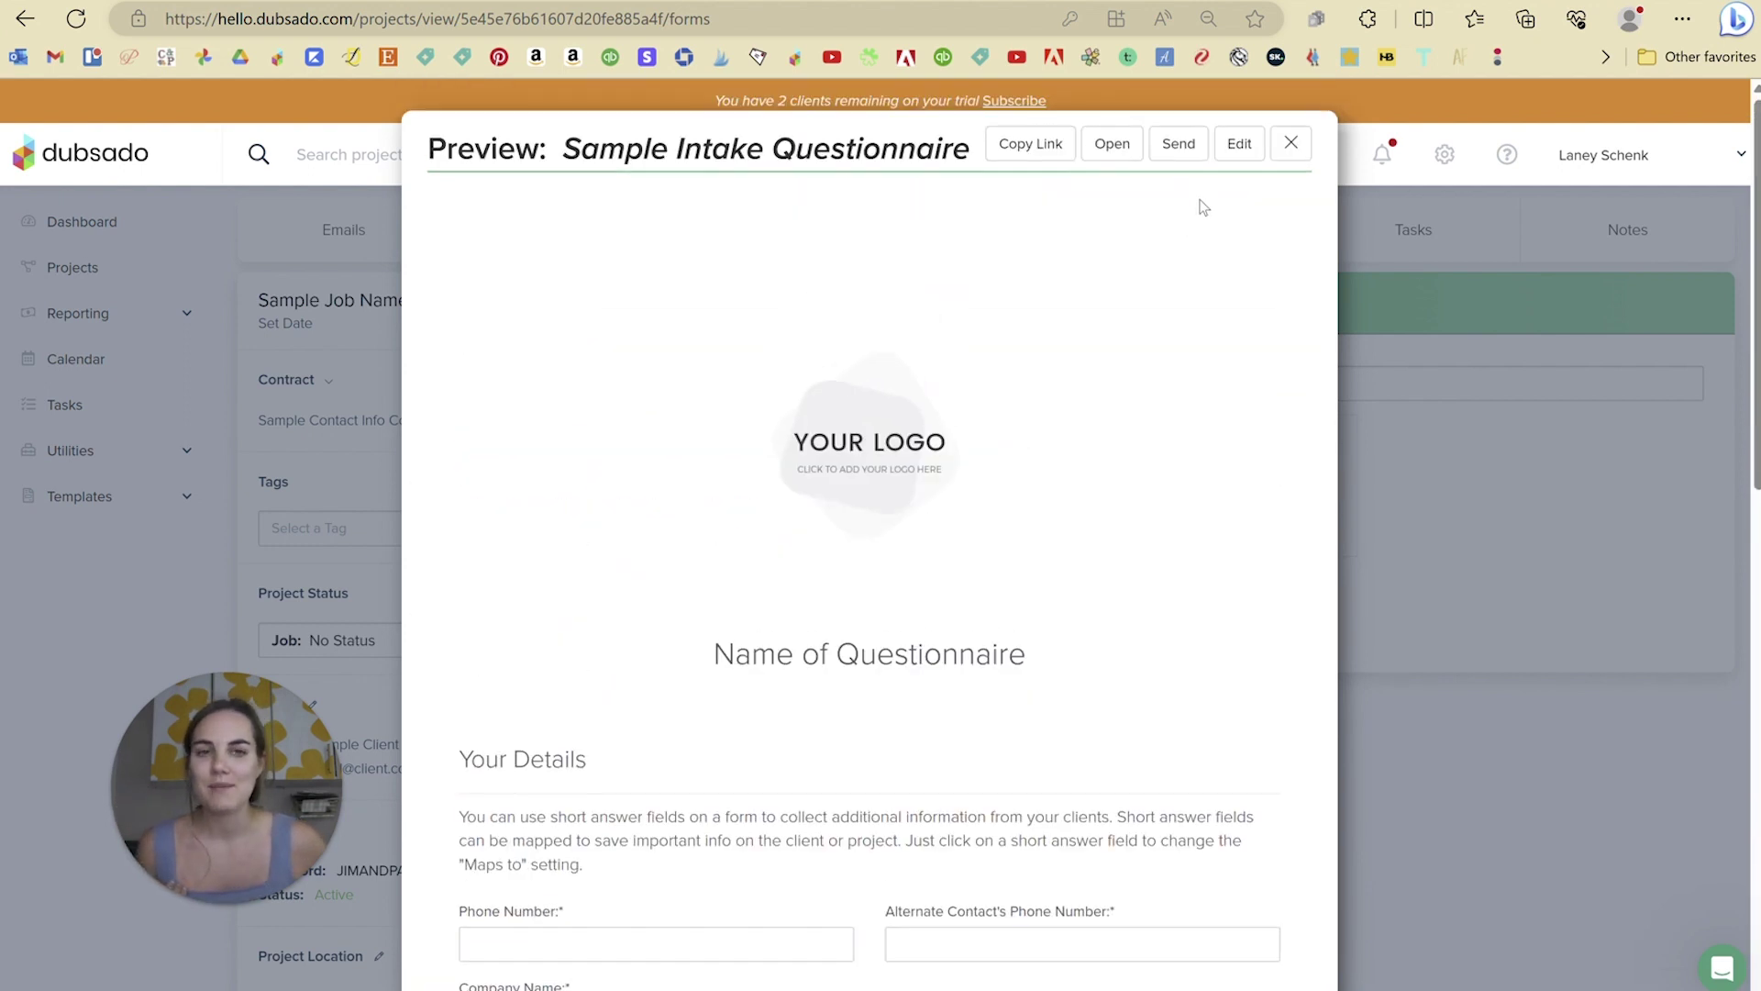
click(1290, 144)
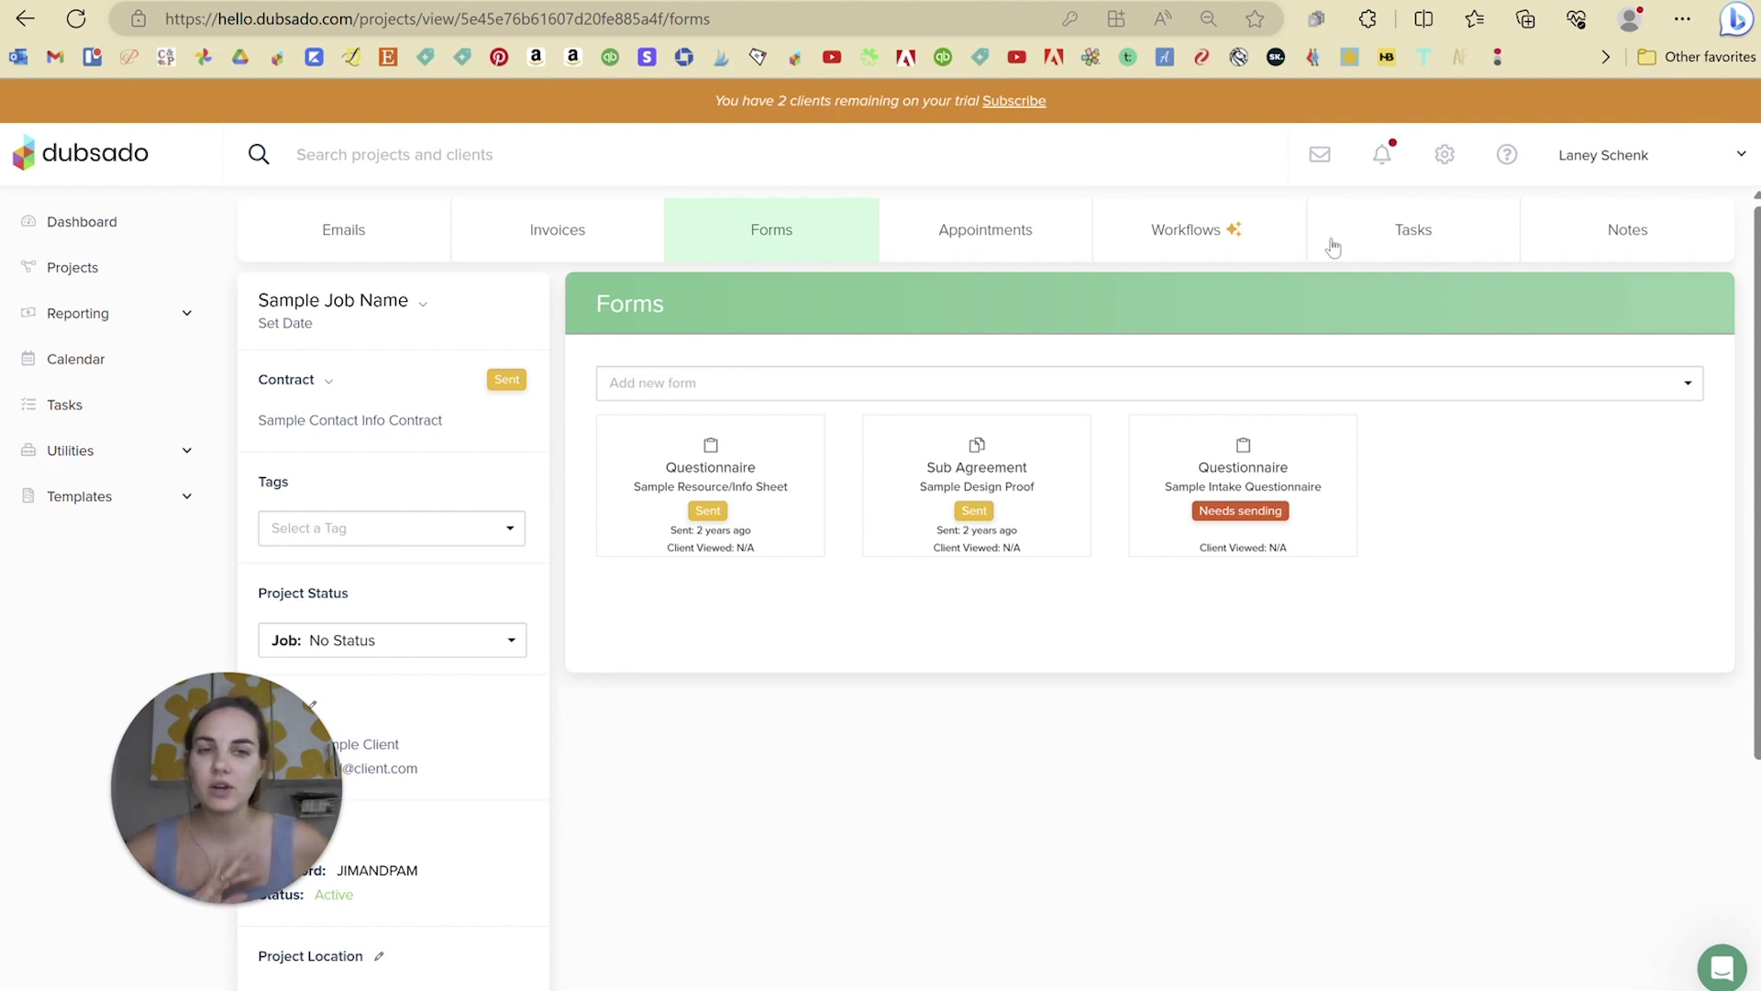
scroll(834, 404, down, 3)
scroll(833, 404, up, 3)
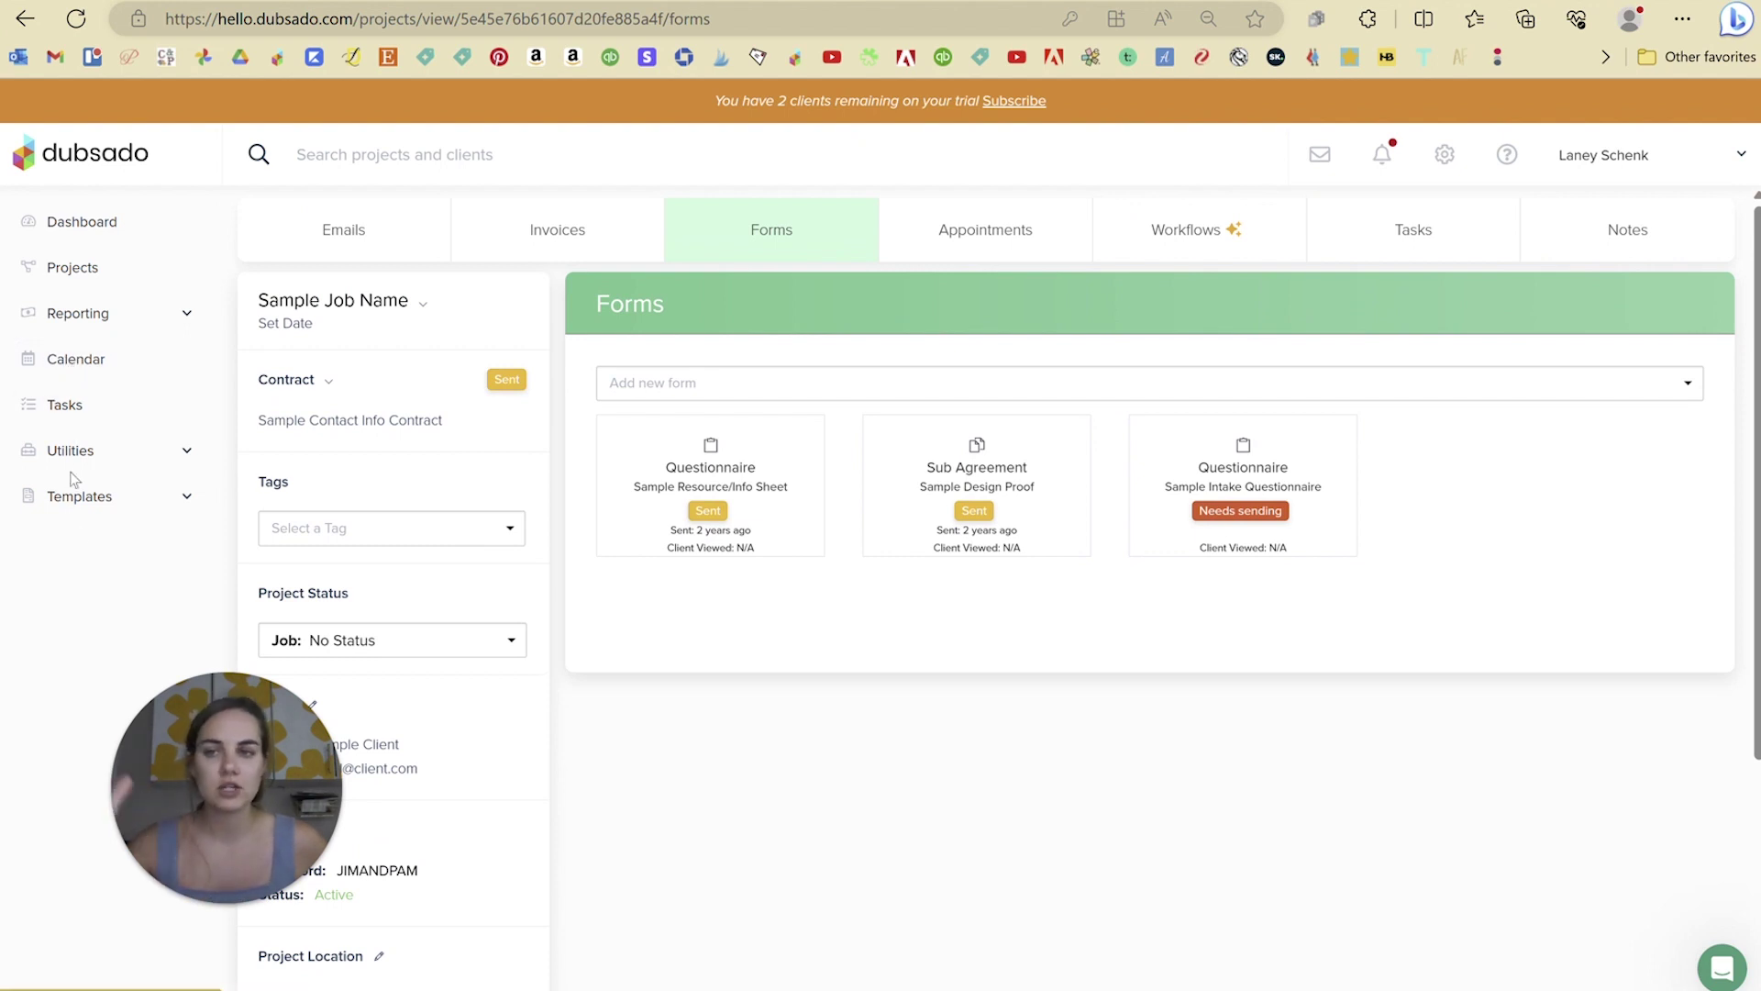
Step: View the list of form templates and expand the available utilities
click(87, 495)
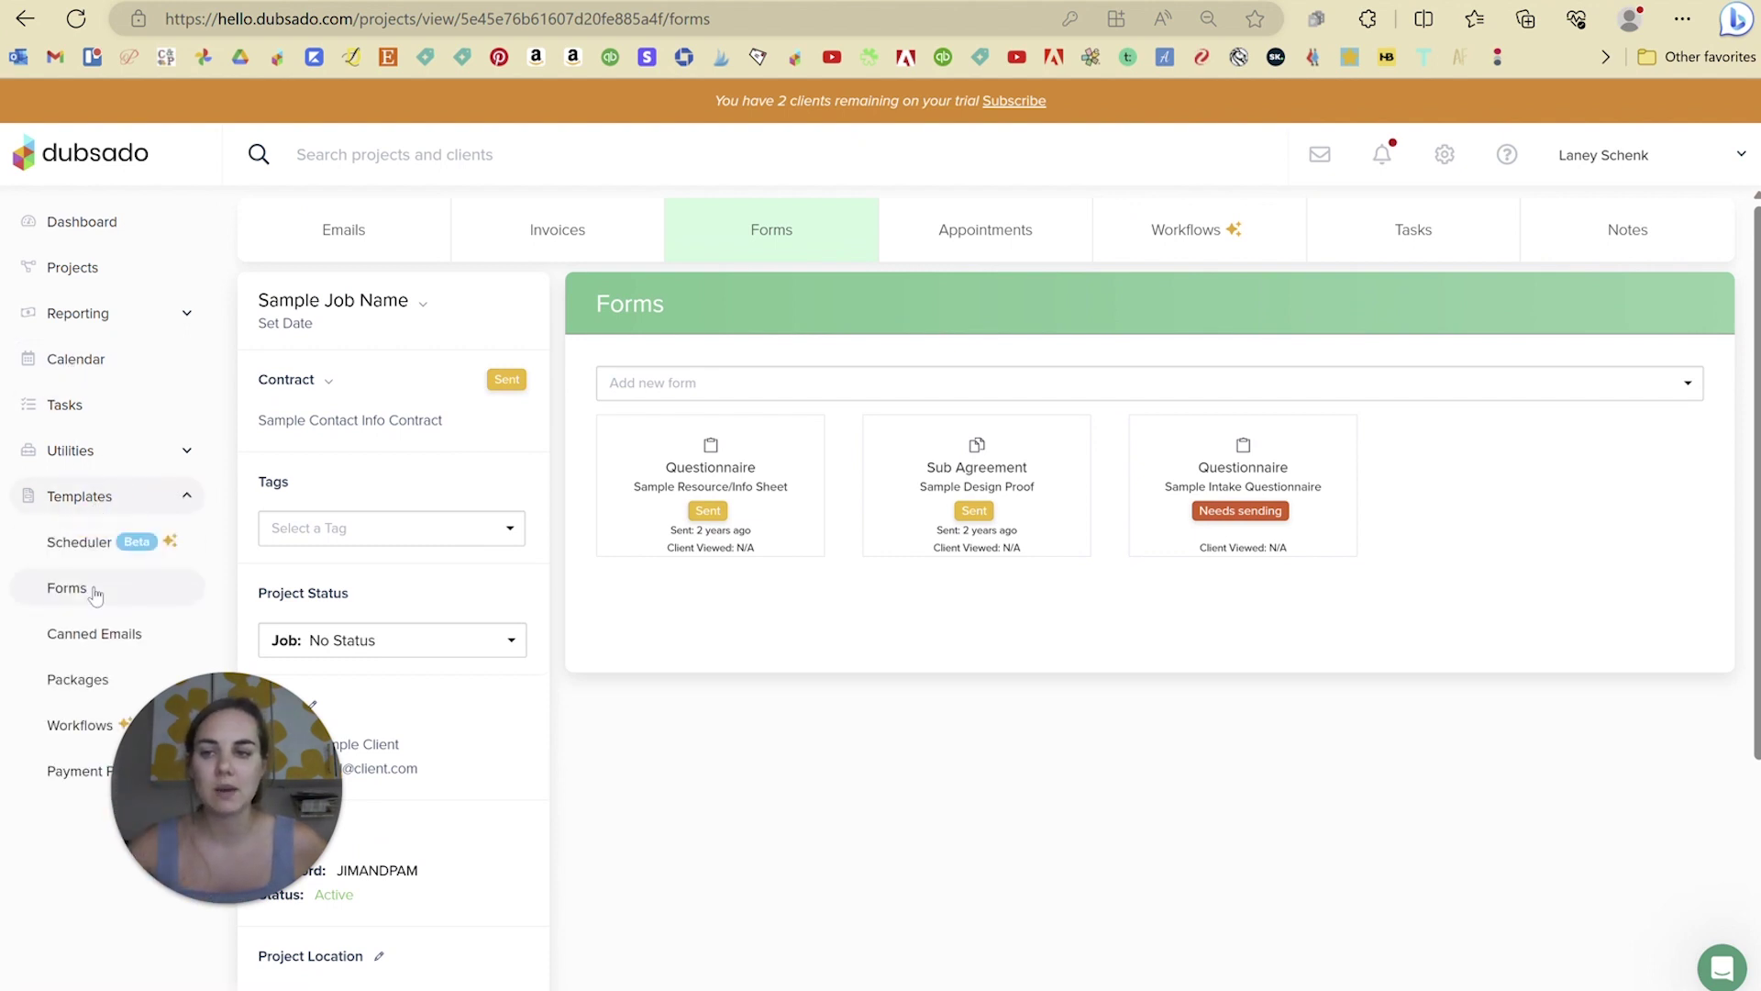
click(73, 587)
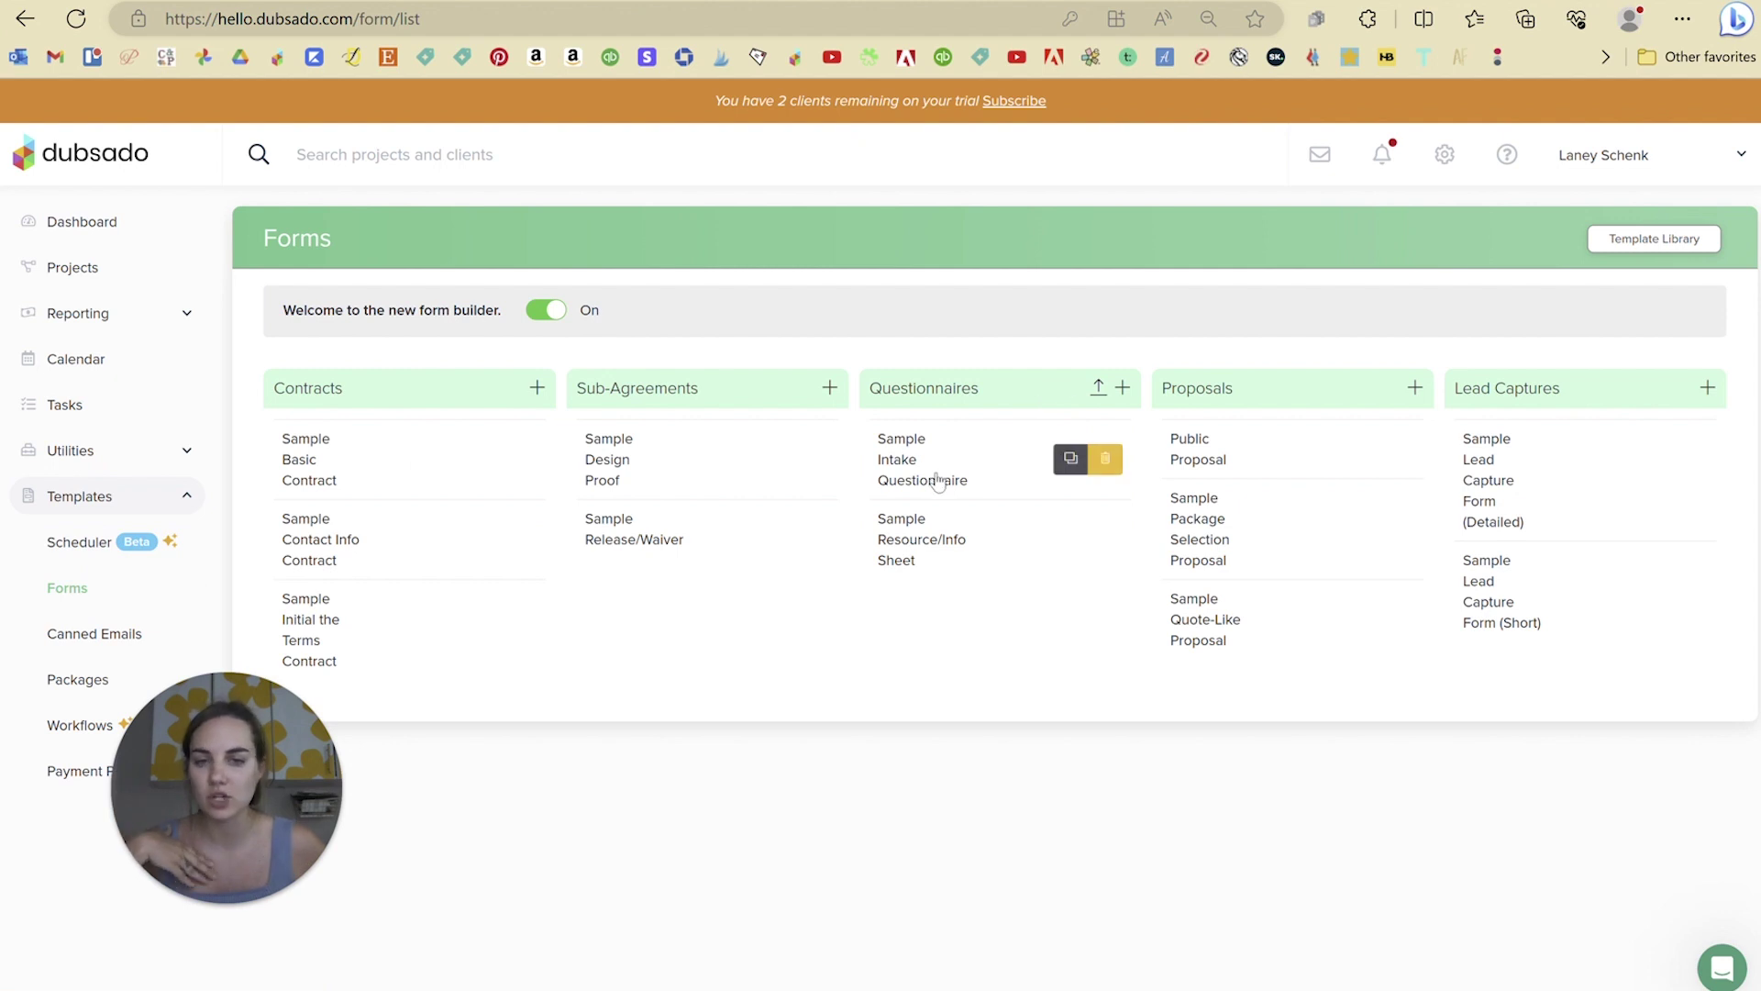
click(81, 457)
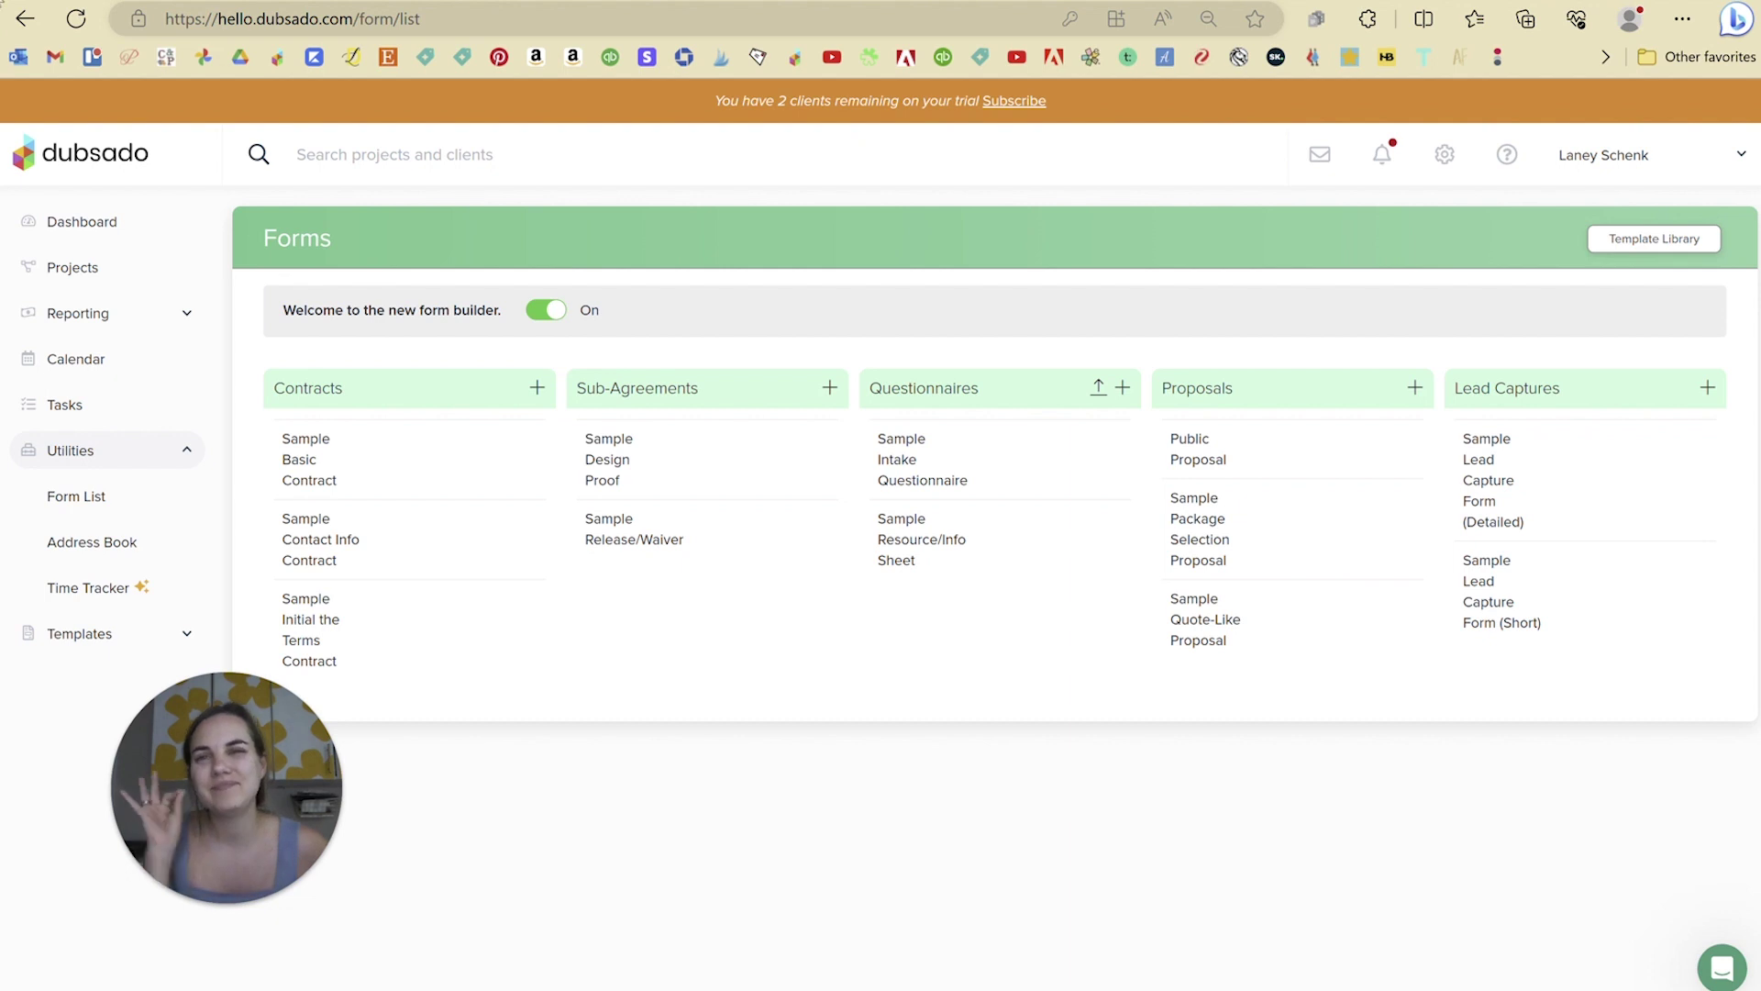
Step: Look through the income, expense, profit and sales reports in the bookkeeping reporting area
click(145, 314)
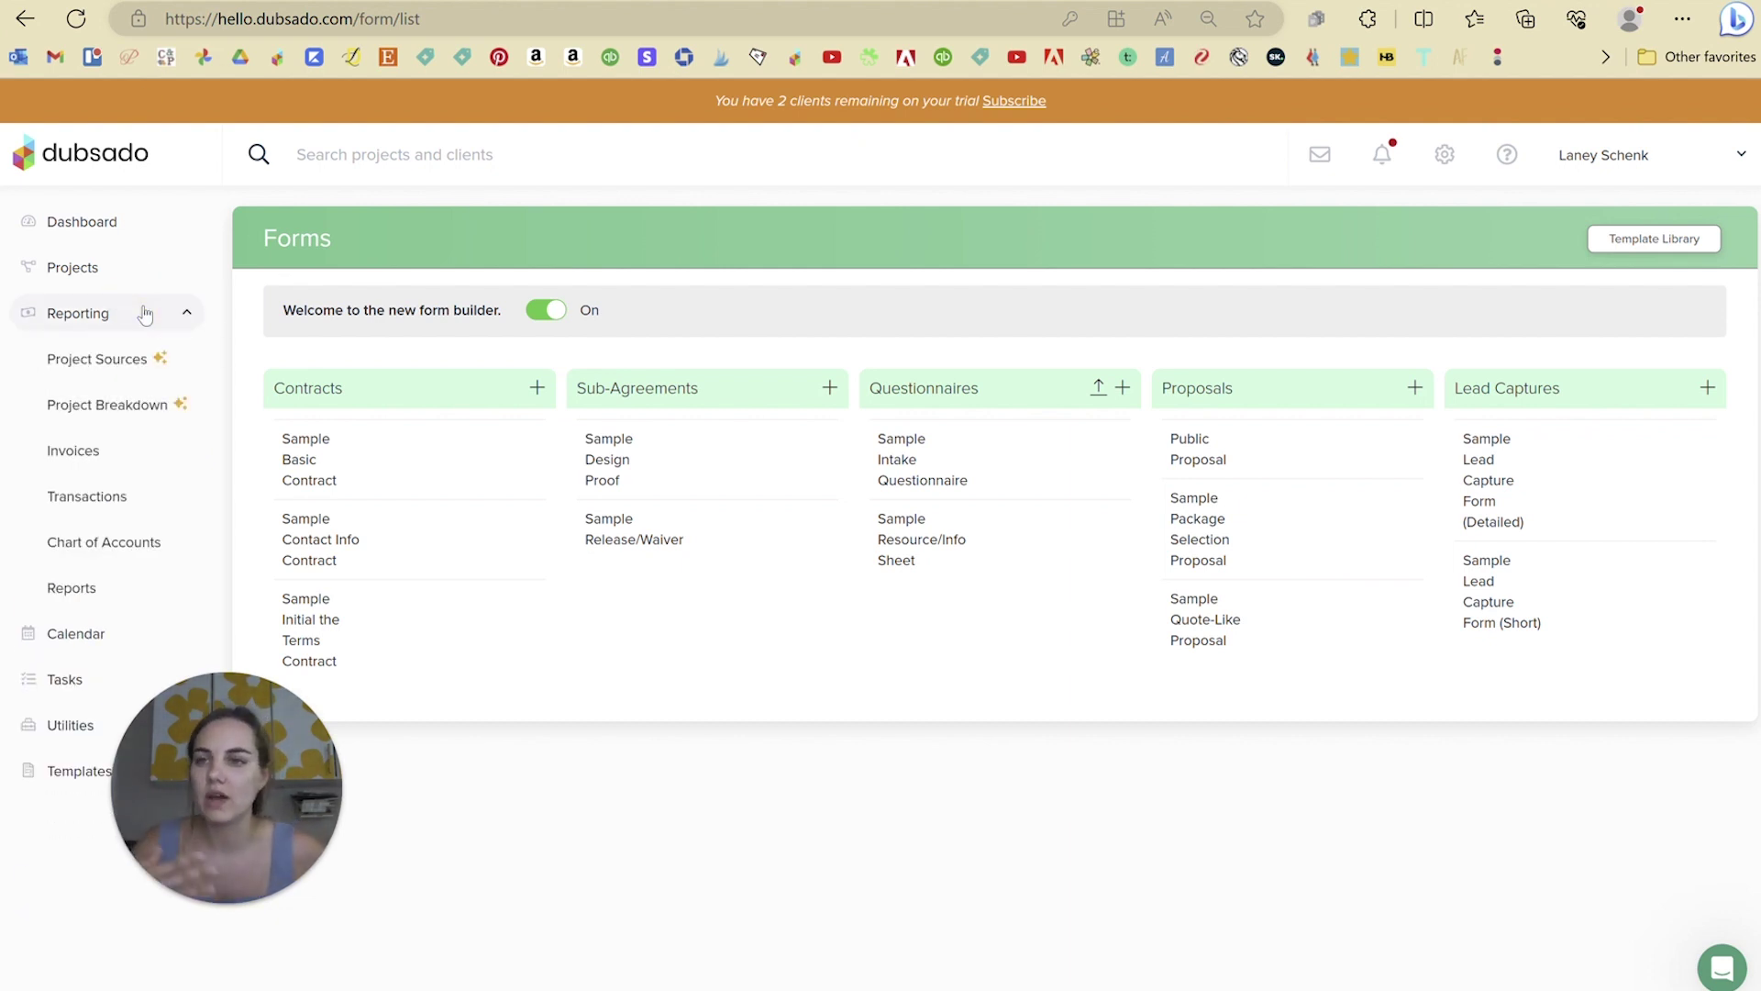
click(101, 588)
scroll(695, 509, down, 3)
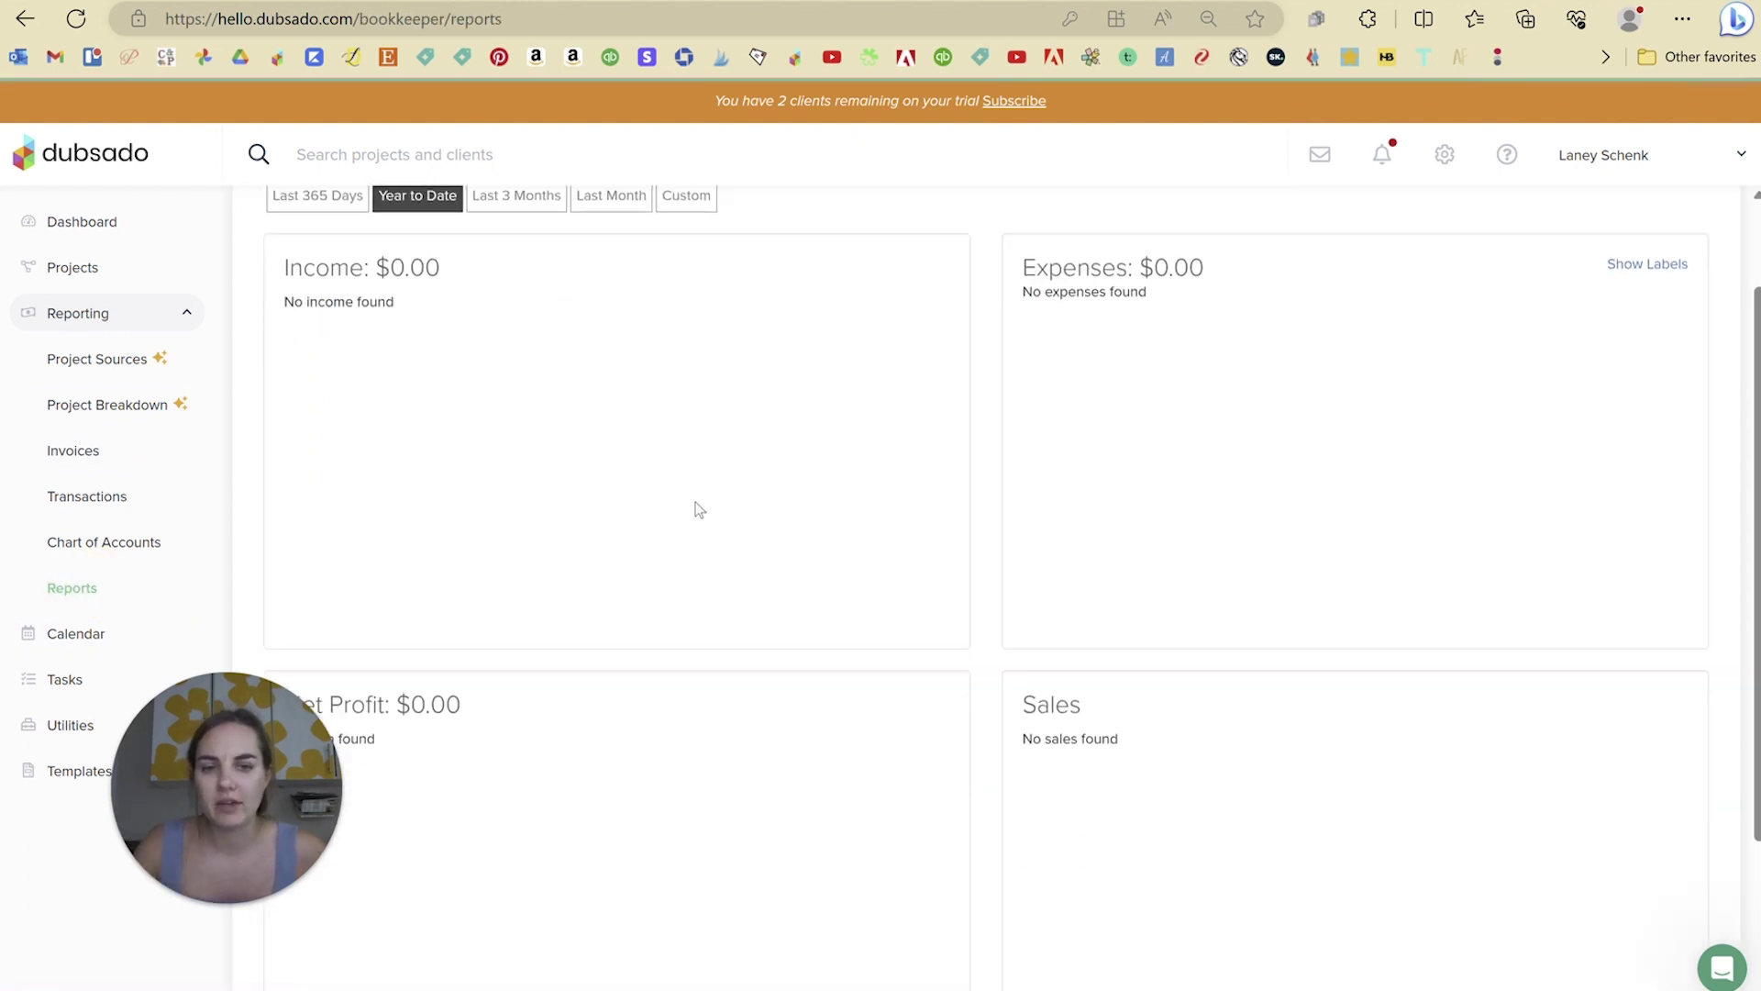
scroll(1266, 784, up, 3)
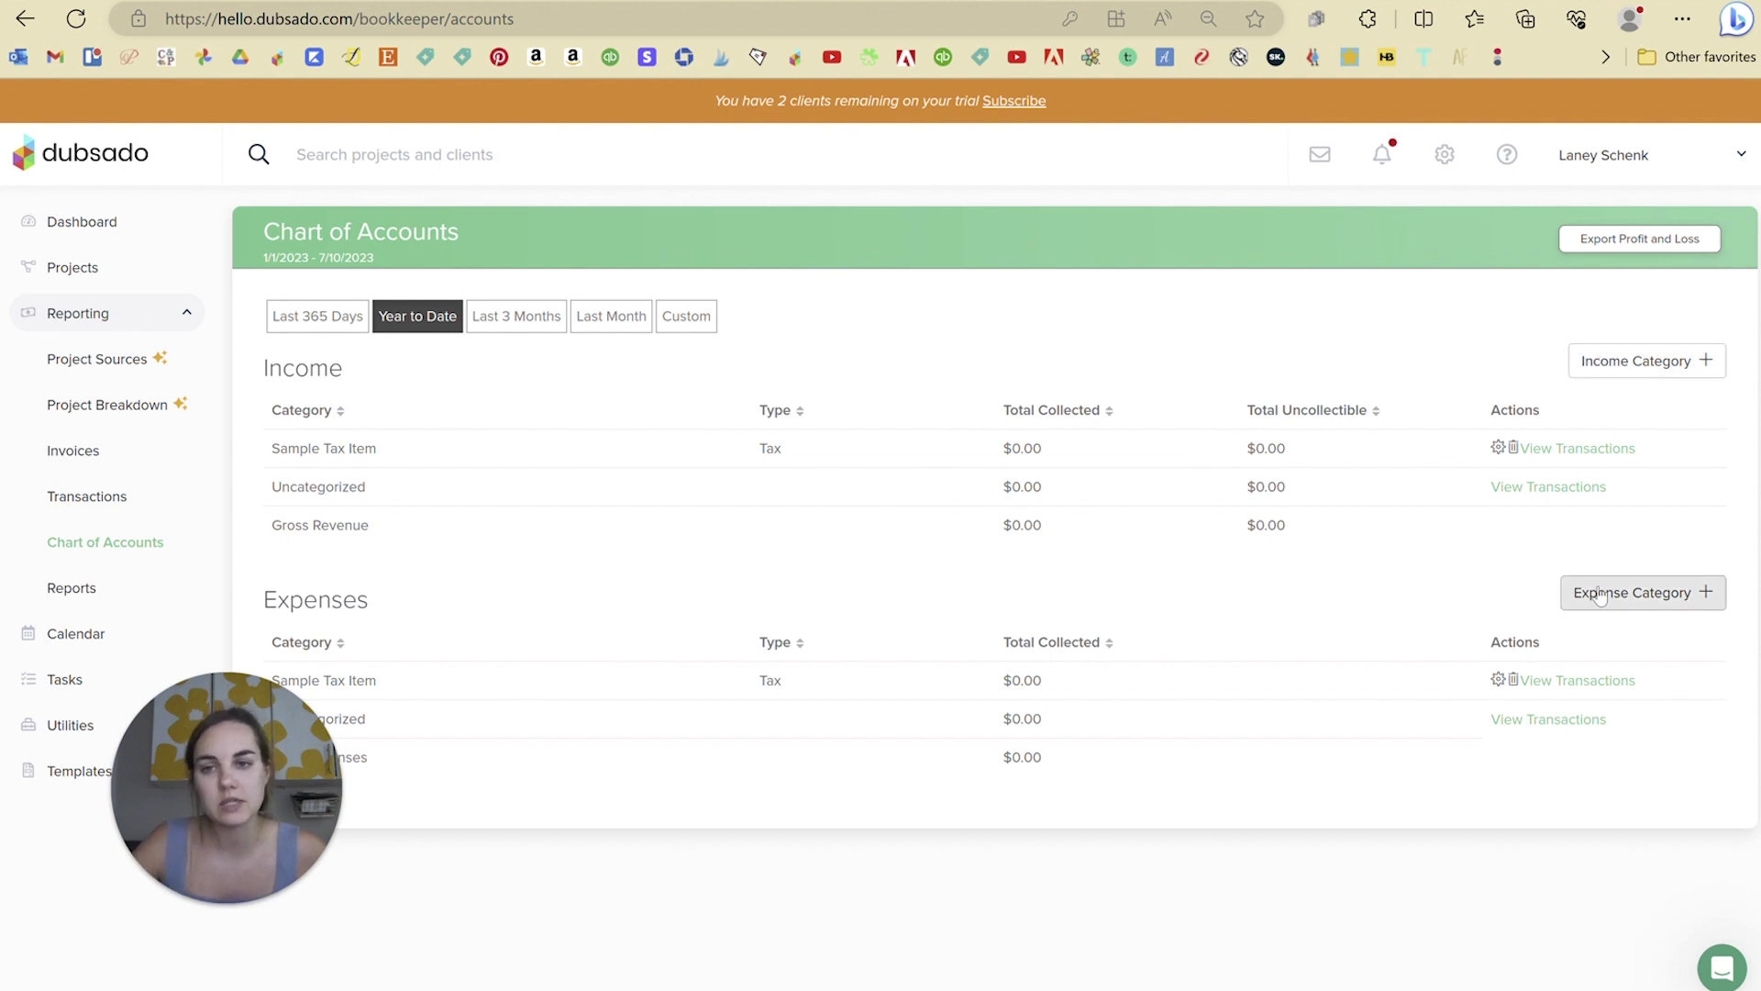
Step: Review the recorded transactions and the list of all invoices in the reporting area
click(100, 503)
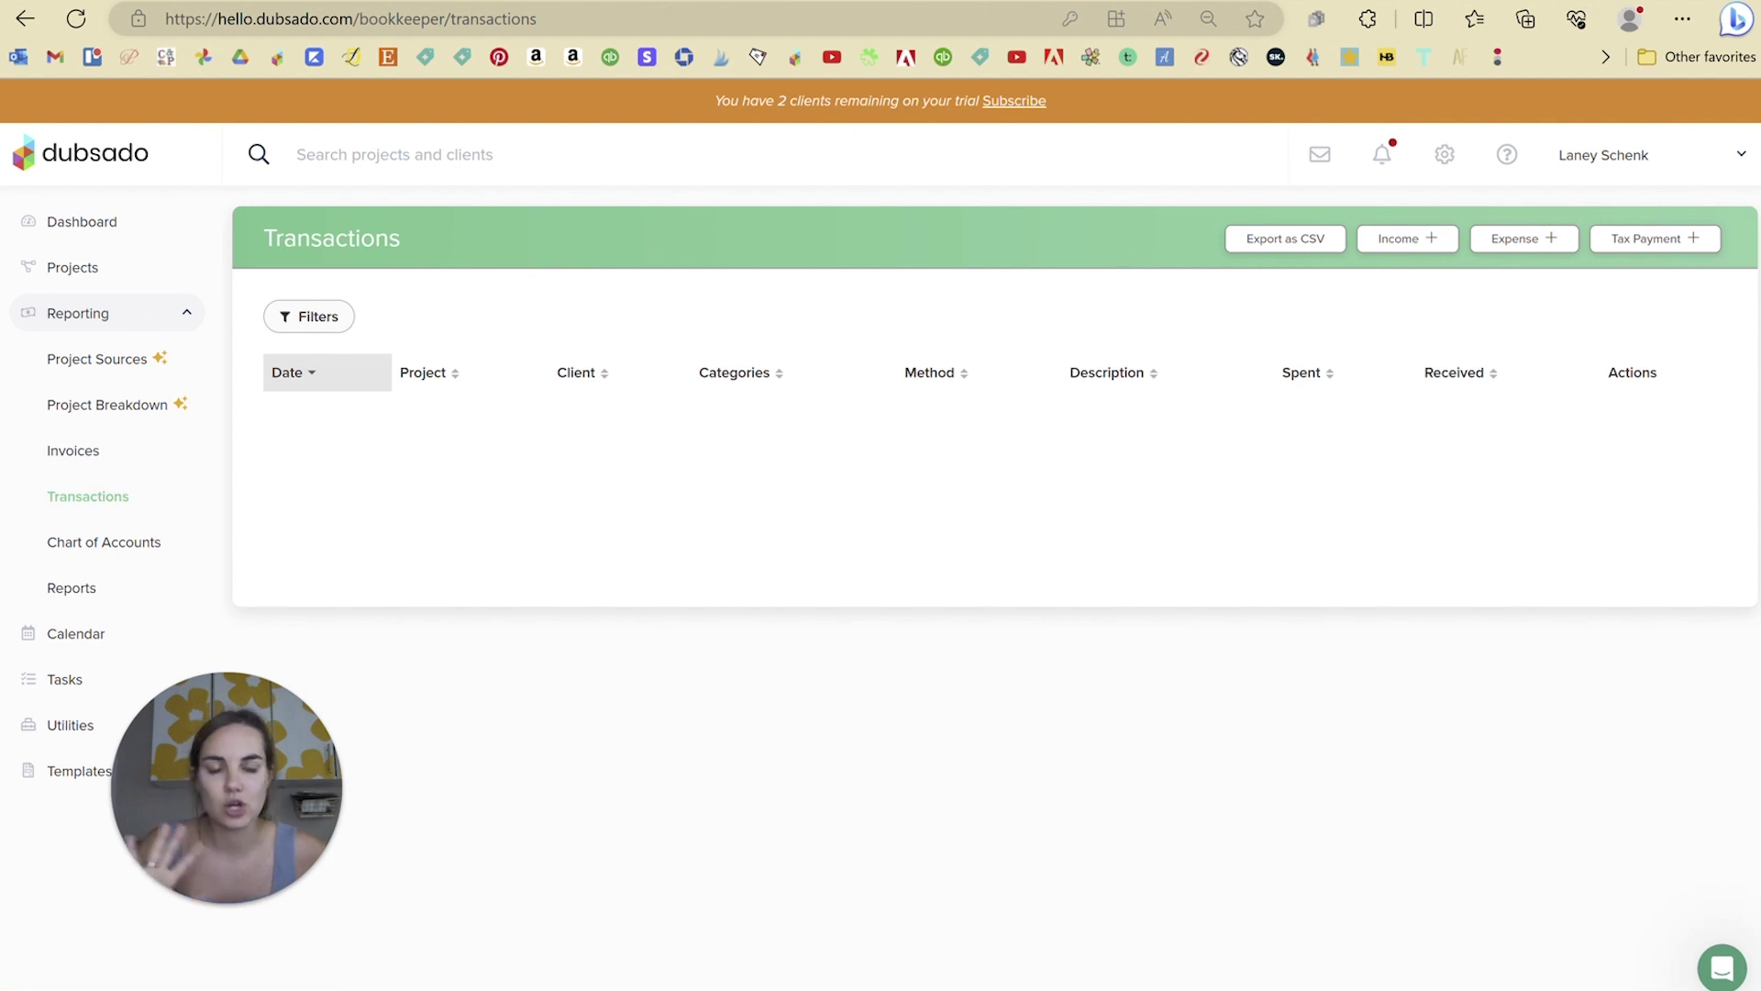
click(98, 449)
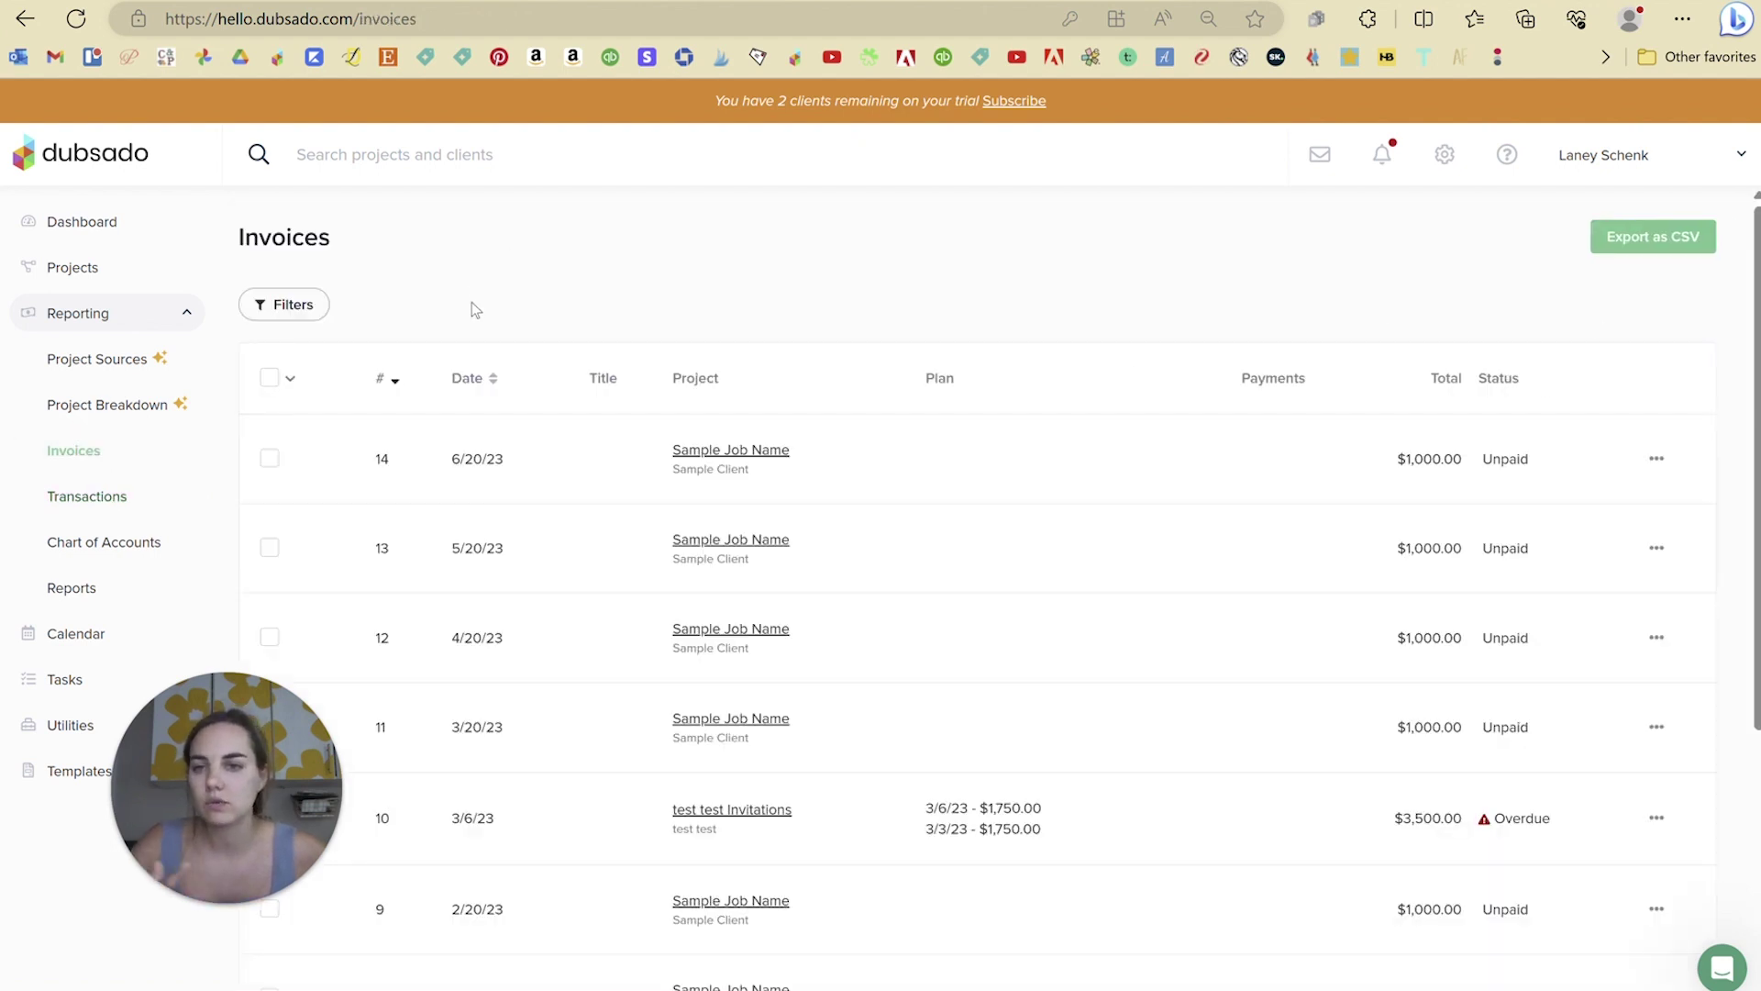
scroll(917, 825, down, 5)
scroll(948, 747, up, 5)
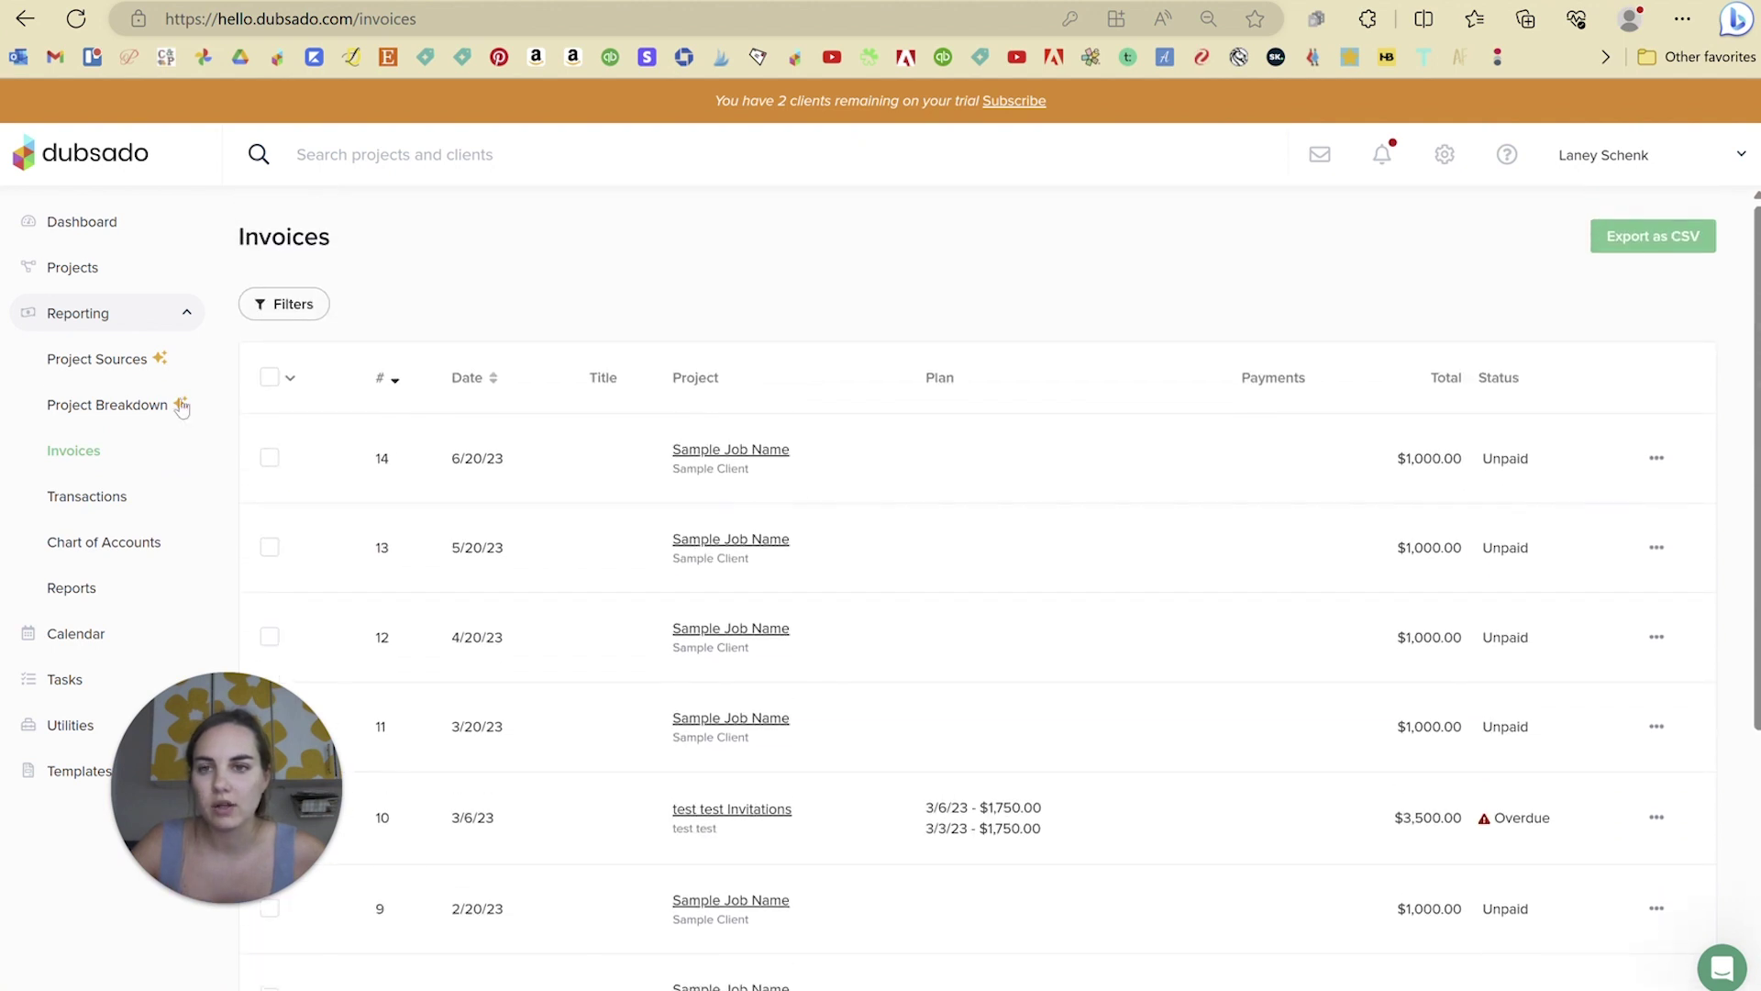
Step: View the project breakdown statistics and the project sources list
click(82, 412)
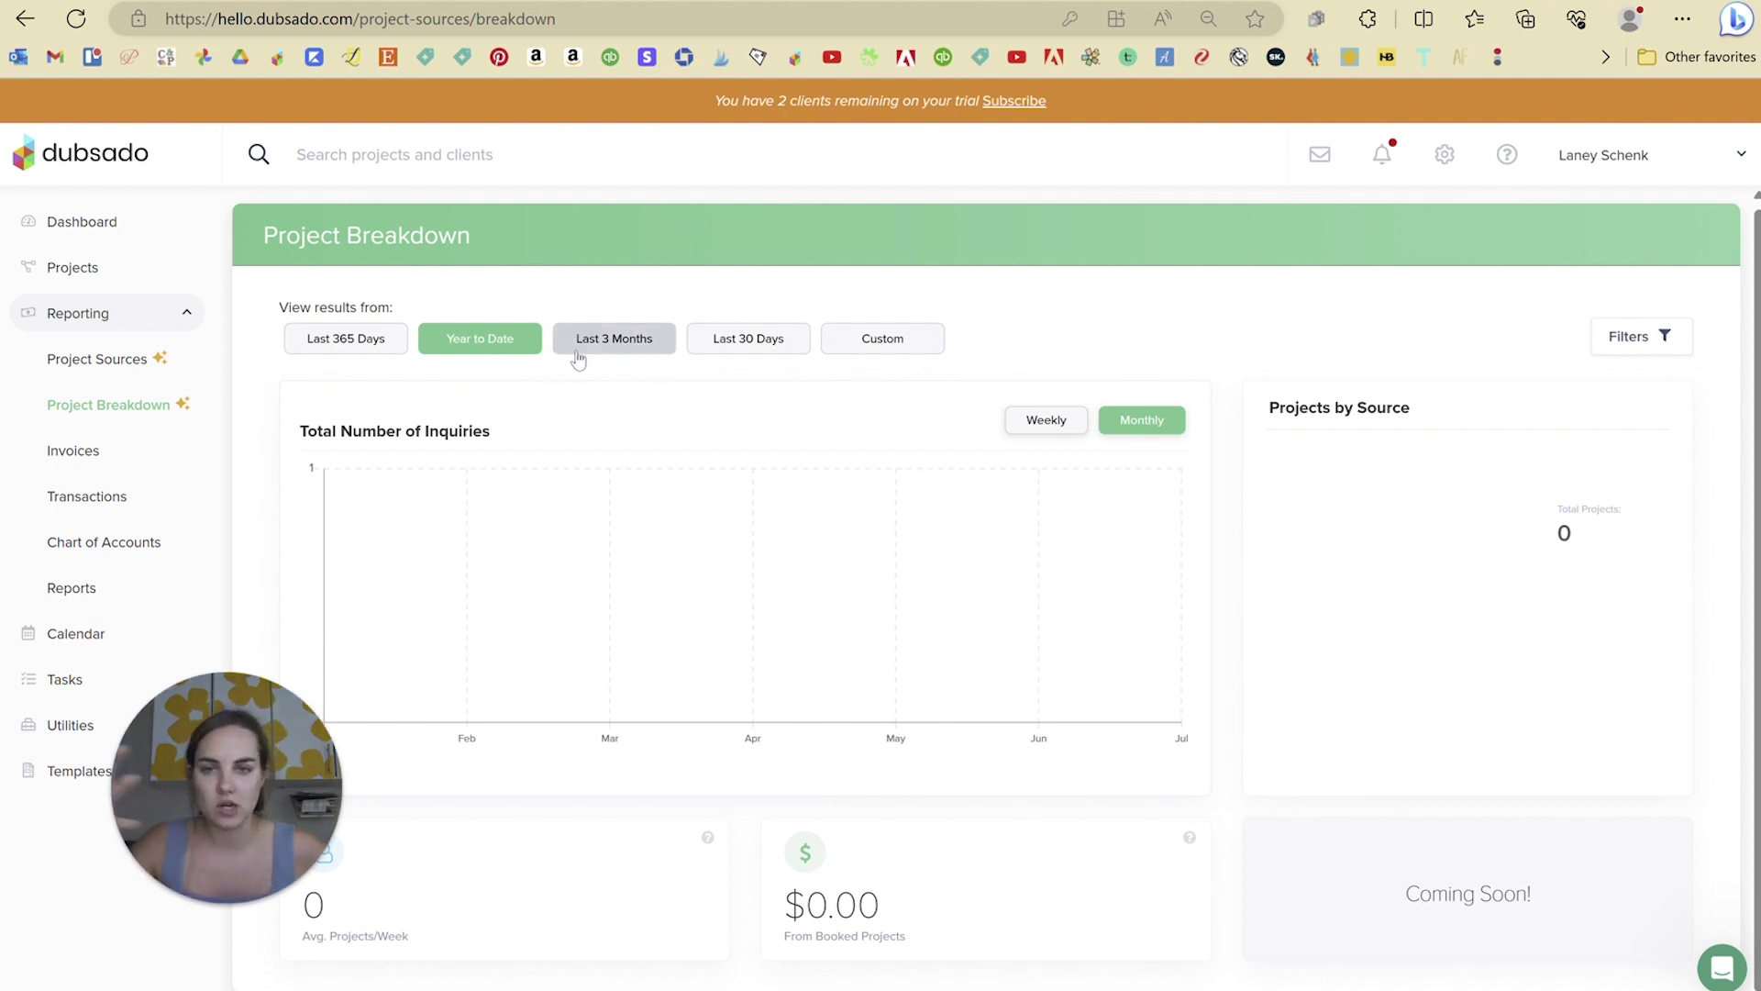
click(99, 359)
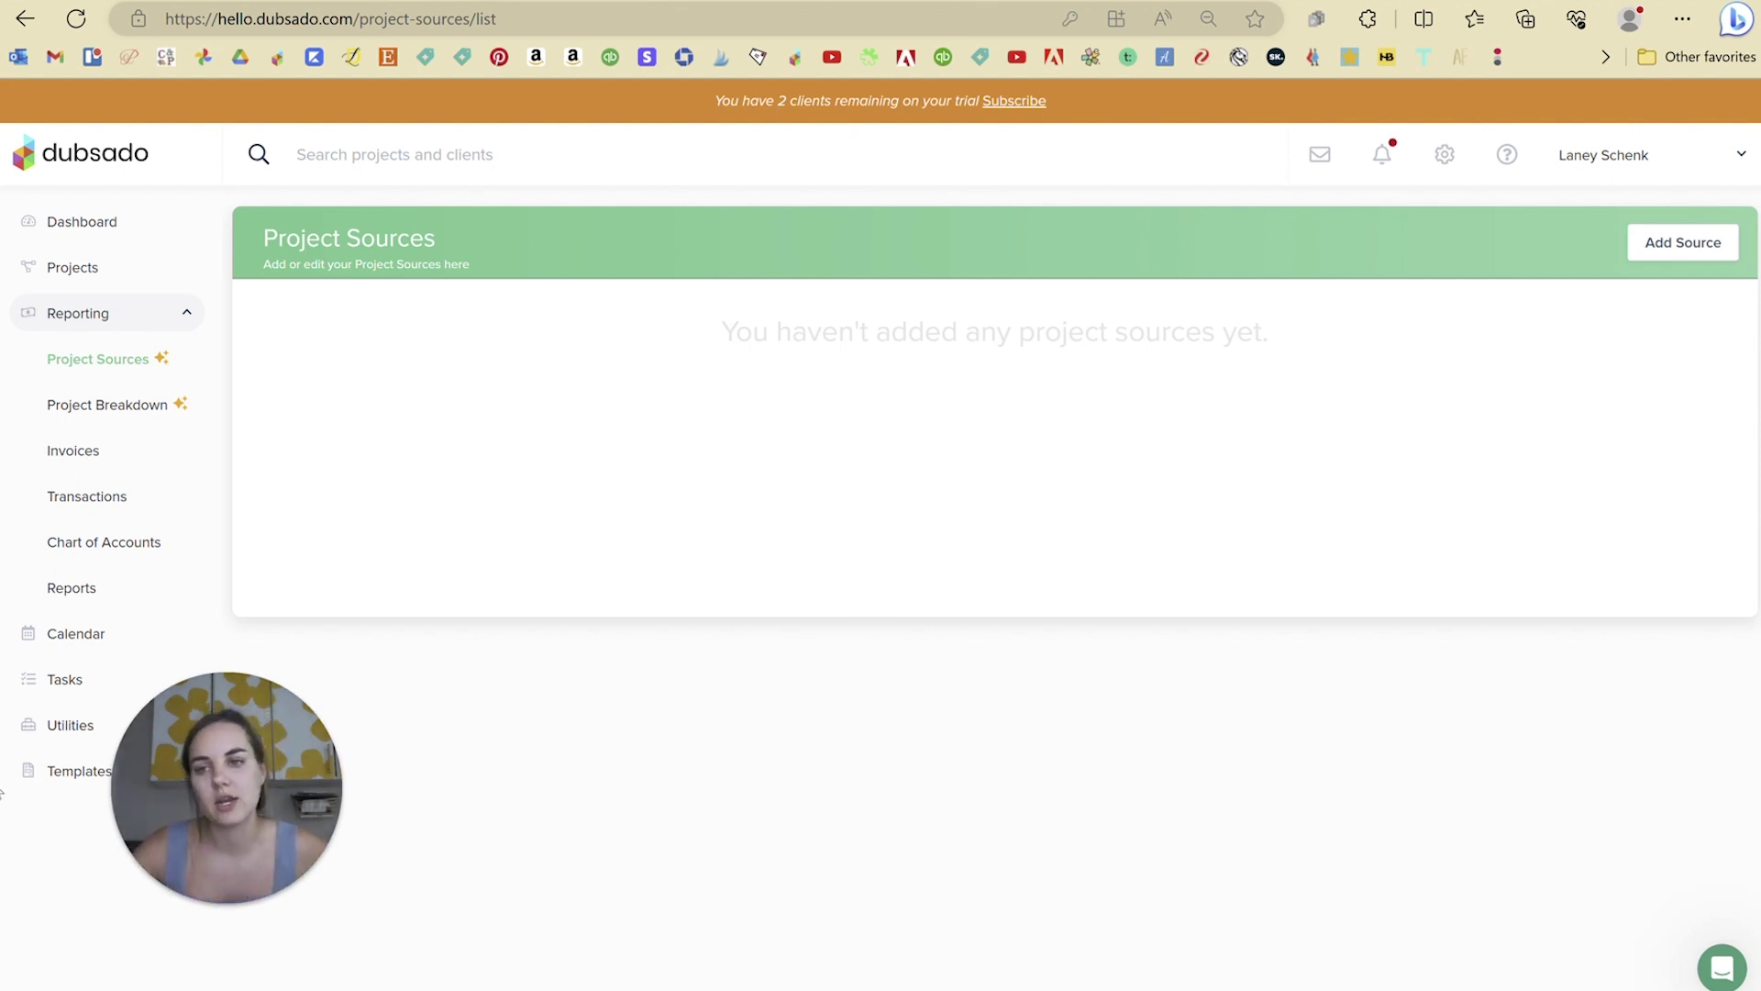
Step: Open the chart of accounts and switch to QuickBooks to examine the payees and categories of its banking expenses
click(73, 546)
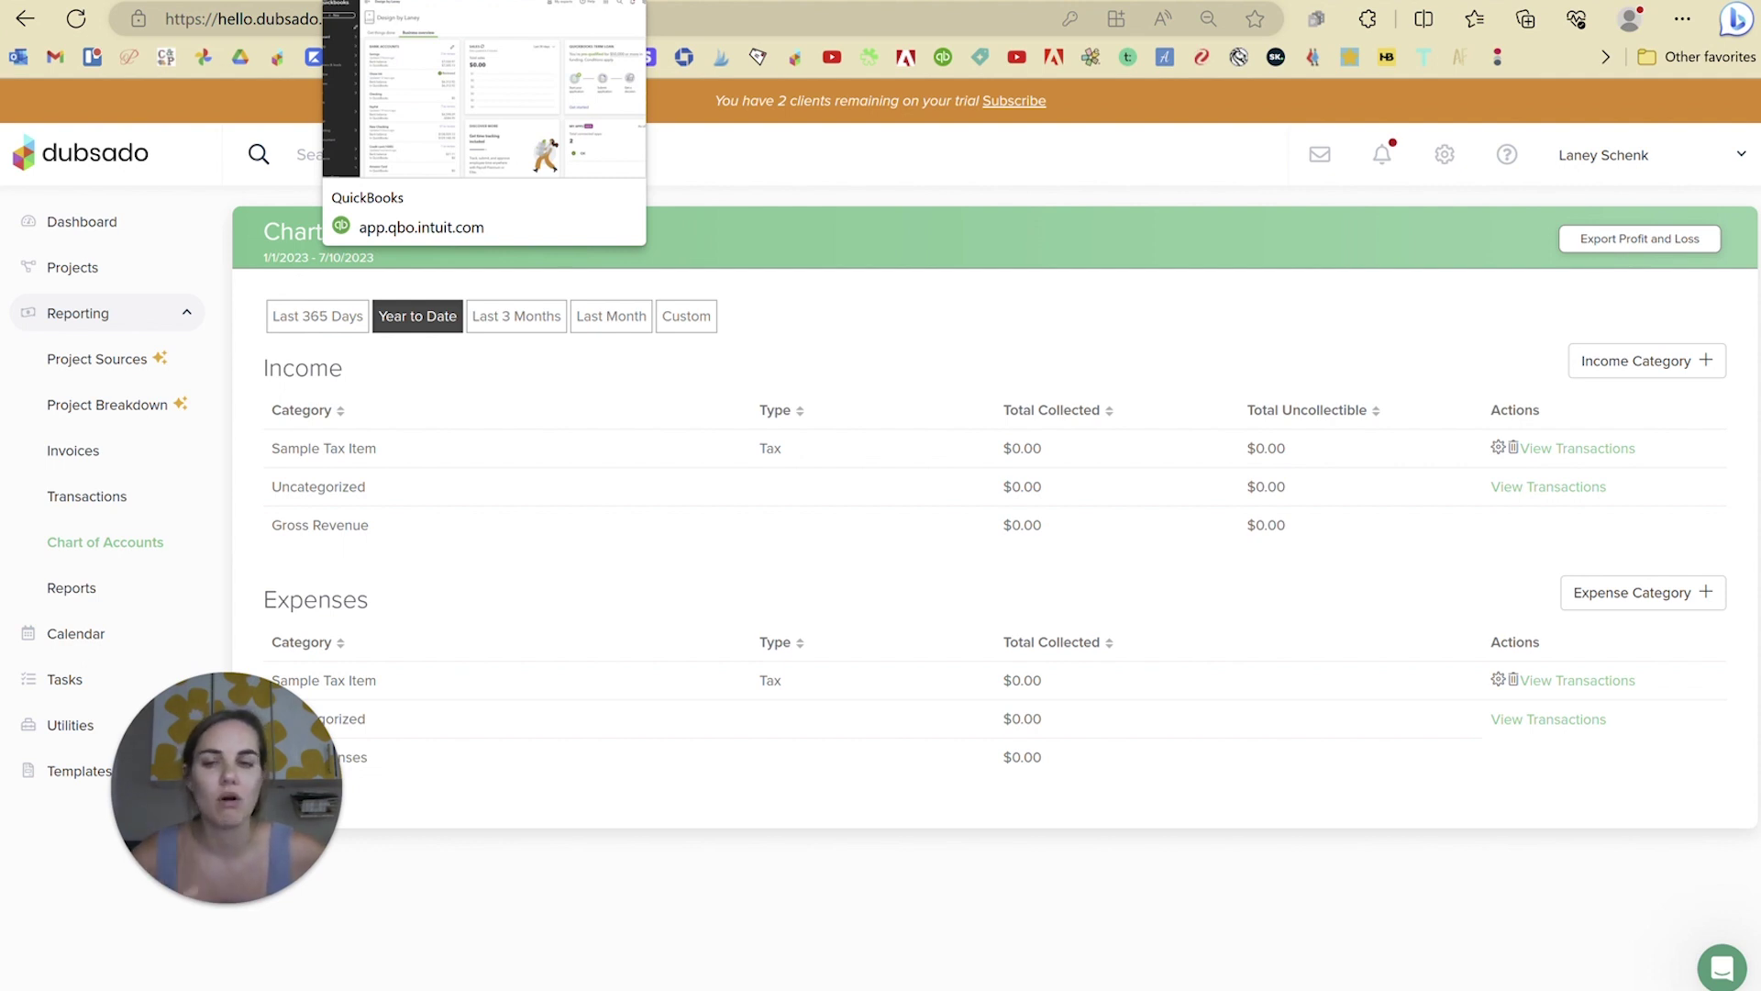
key(ctrl+Tab)
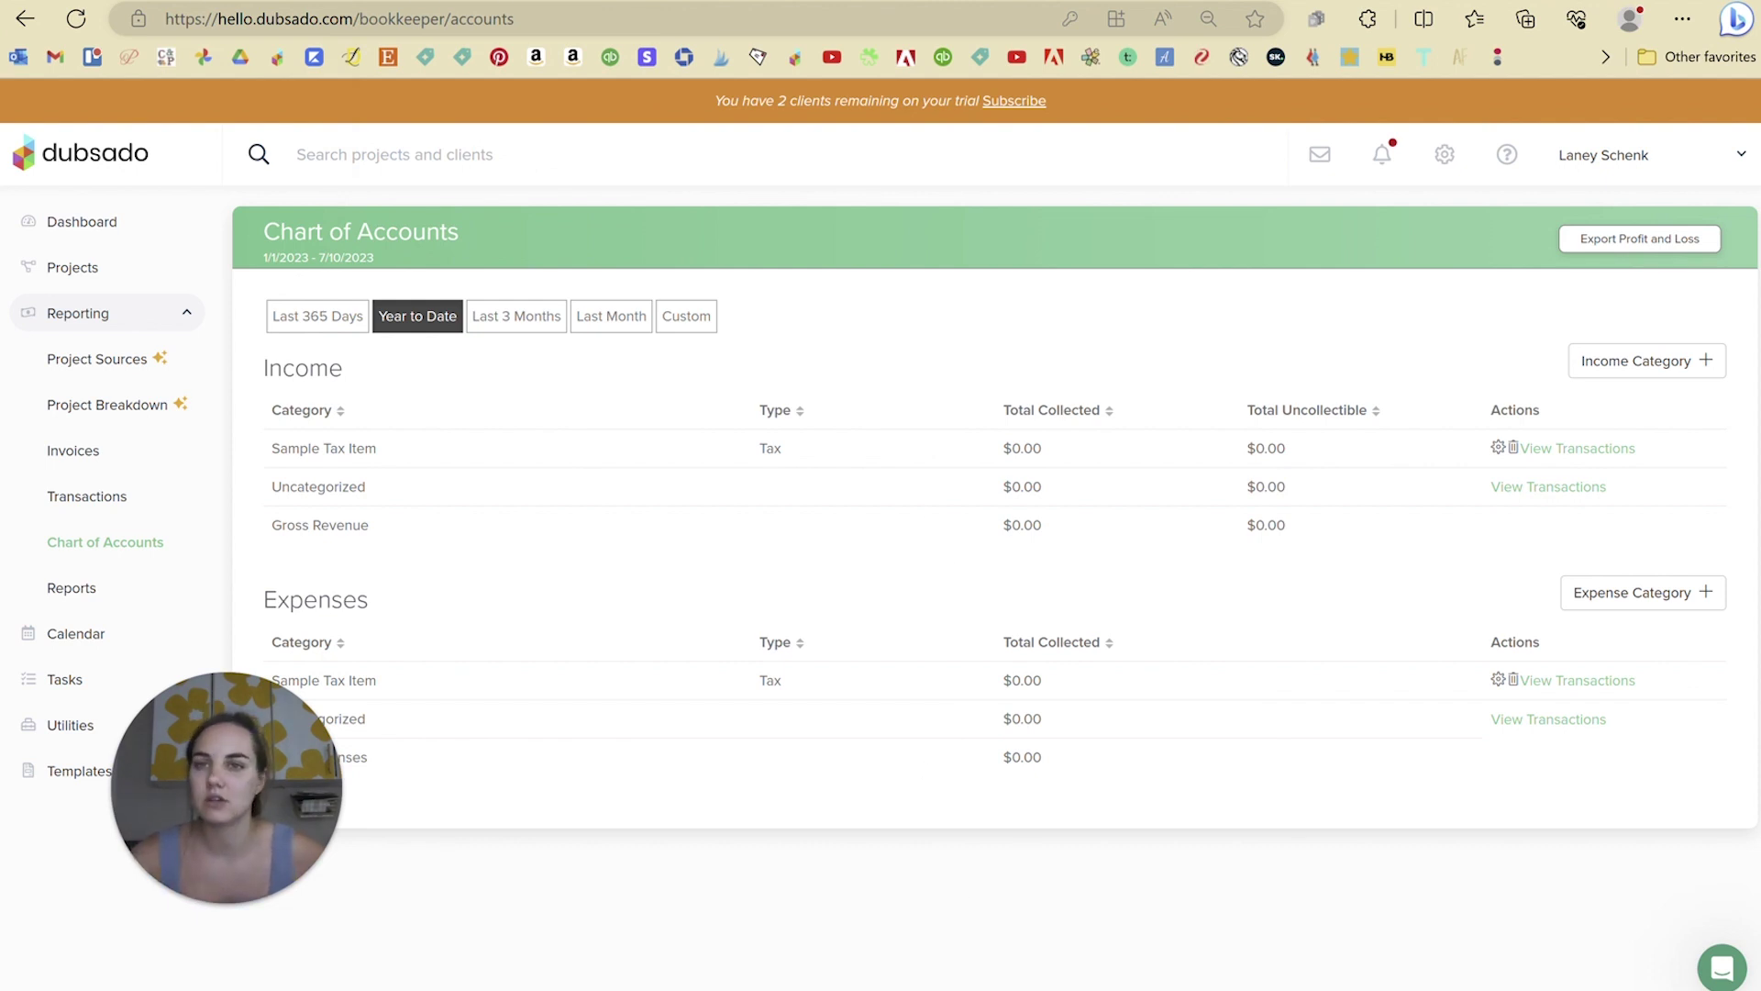
key(ctrl+Tab)
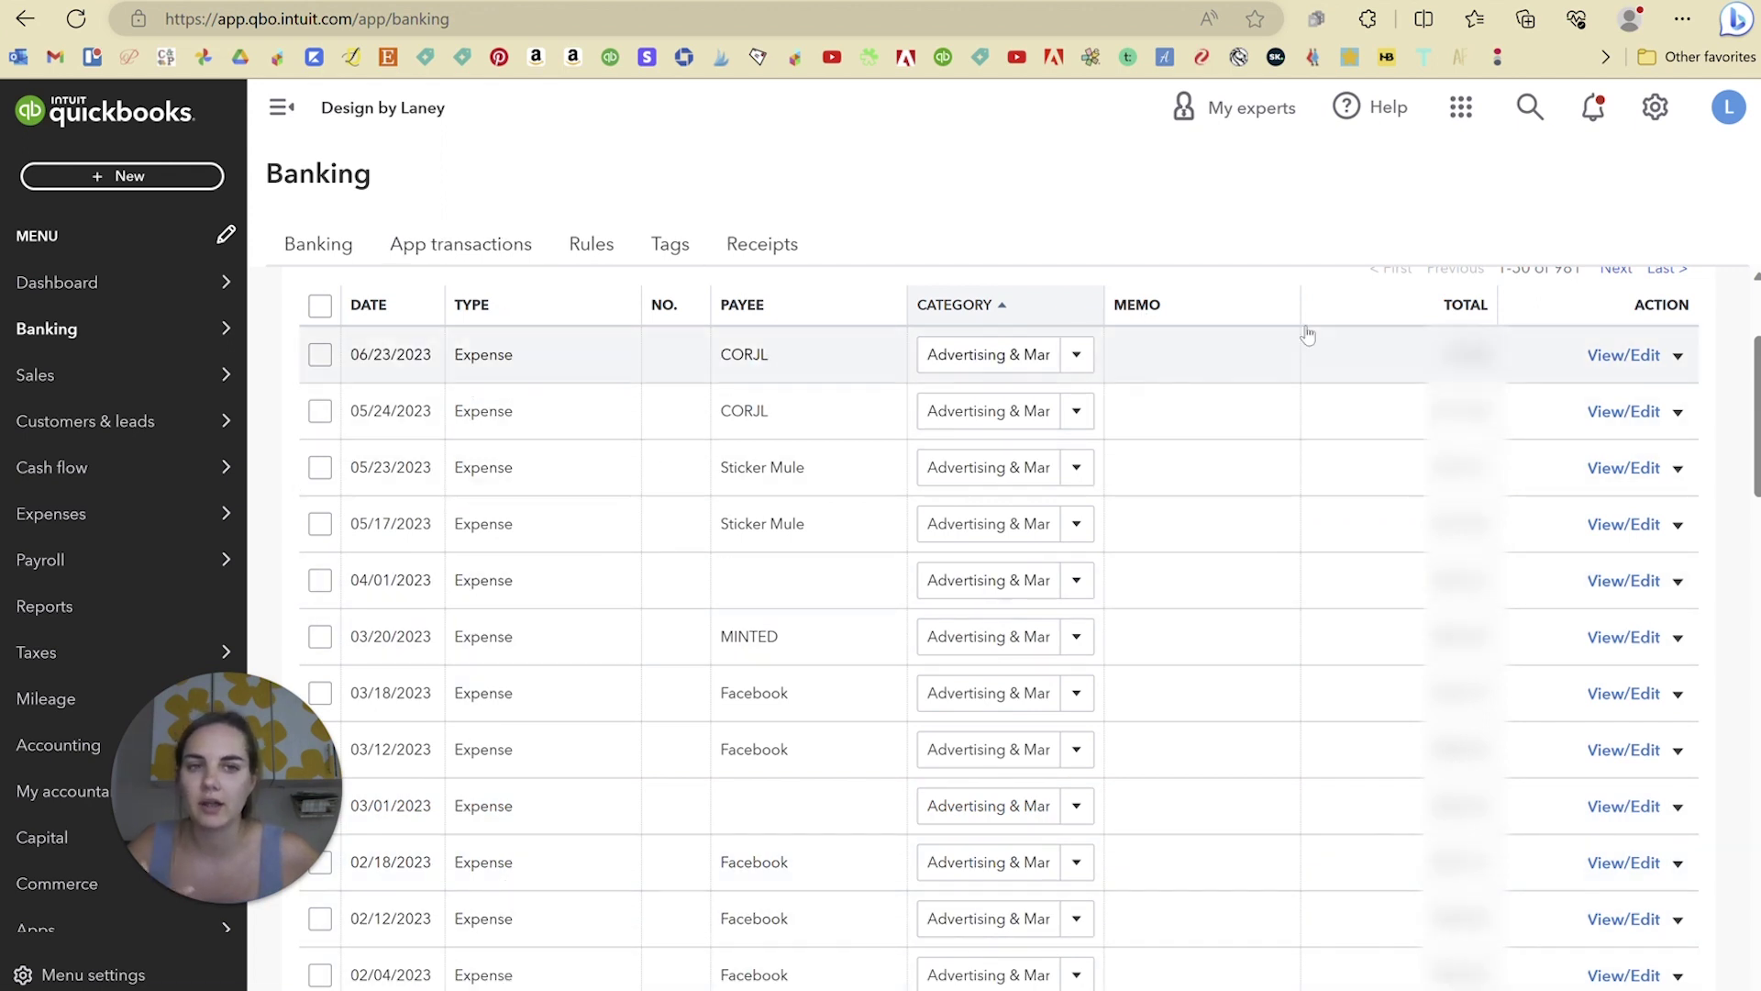
mouse_move(993, 989)
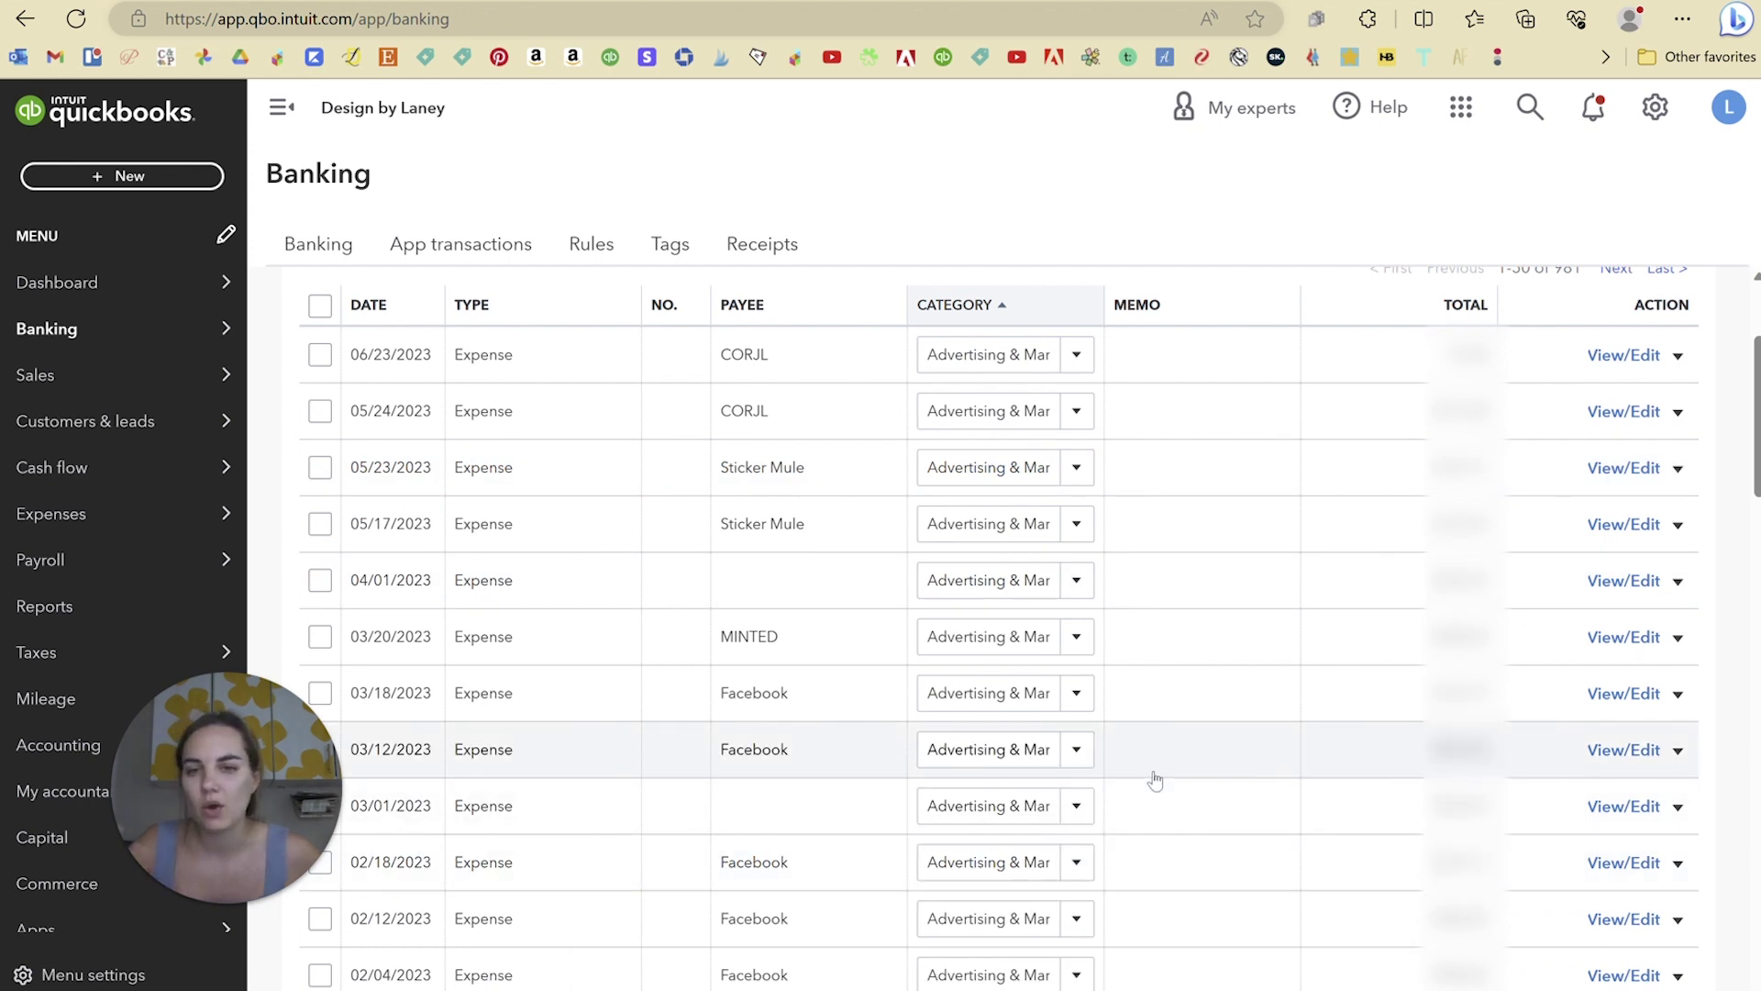
drag(768, 354, 690, 358)
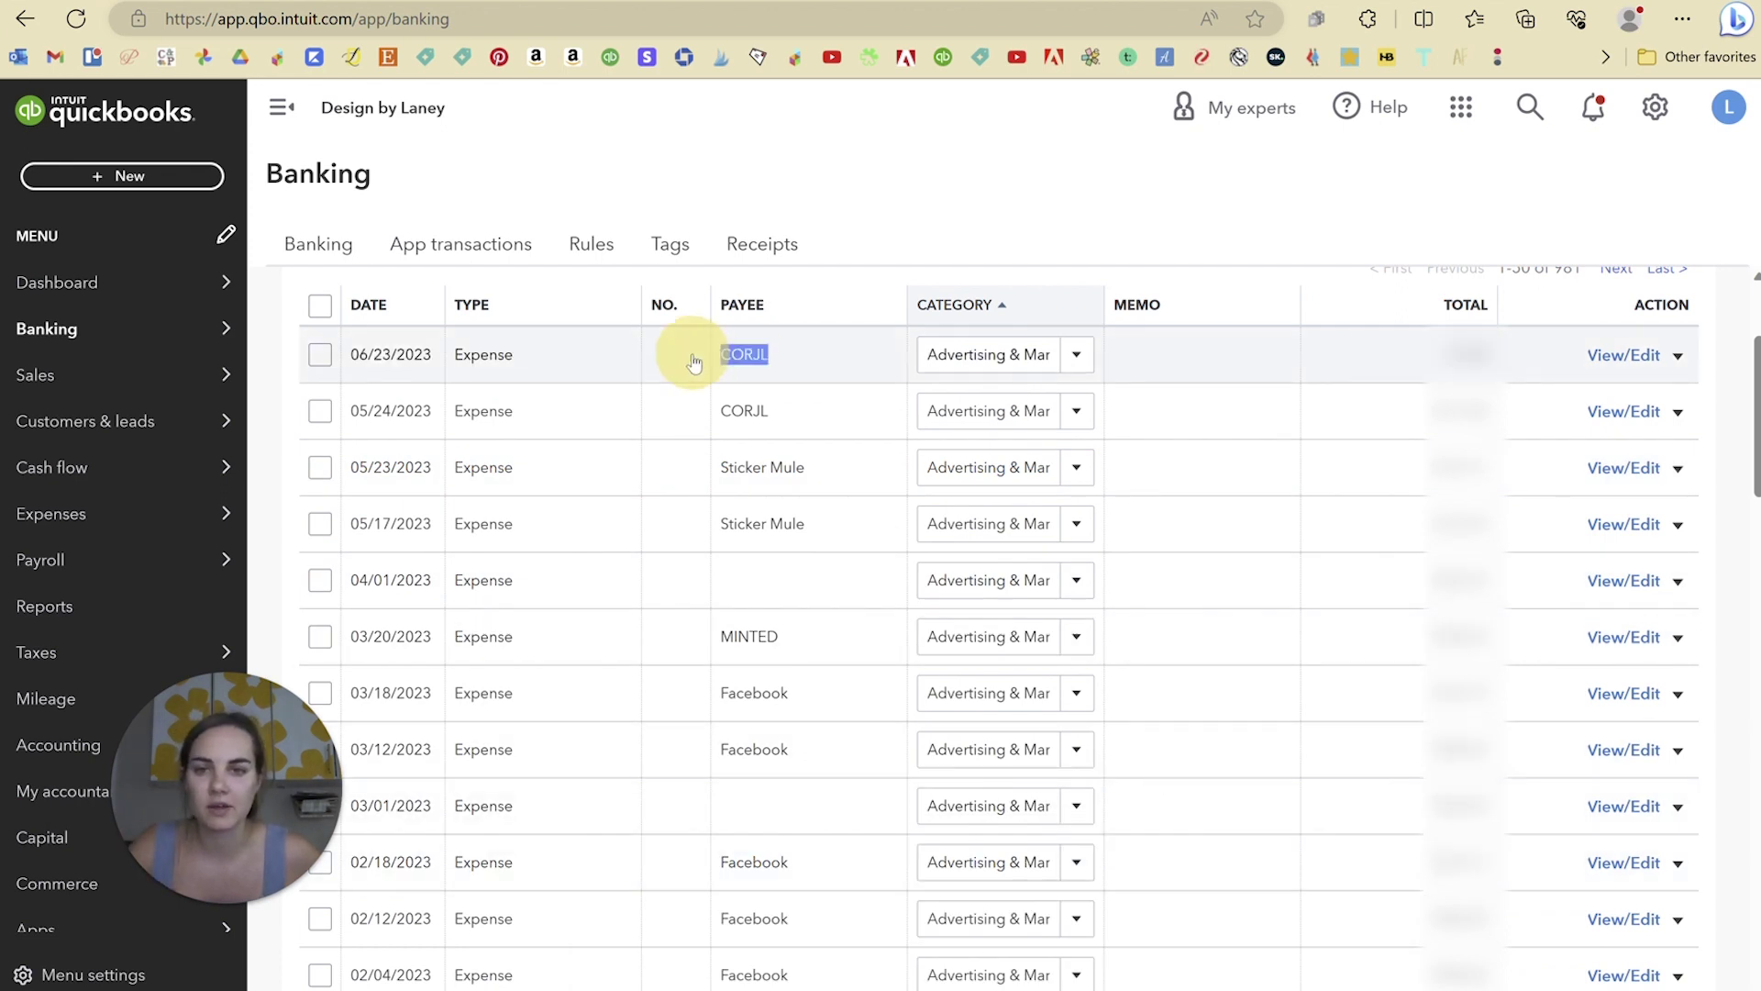
click(1015, 211)
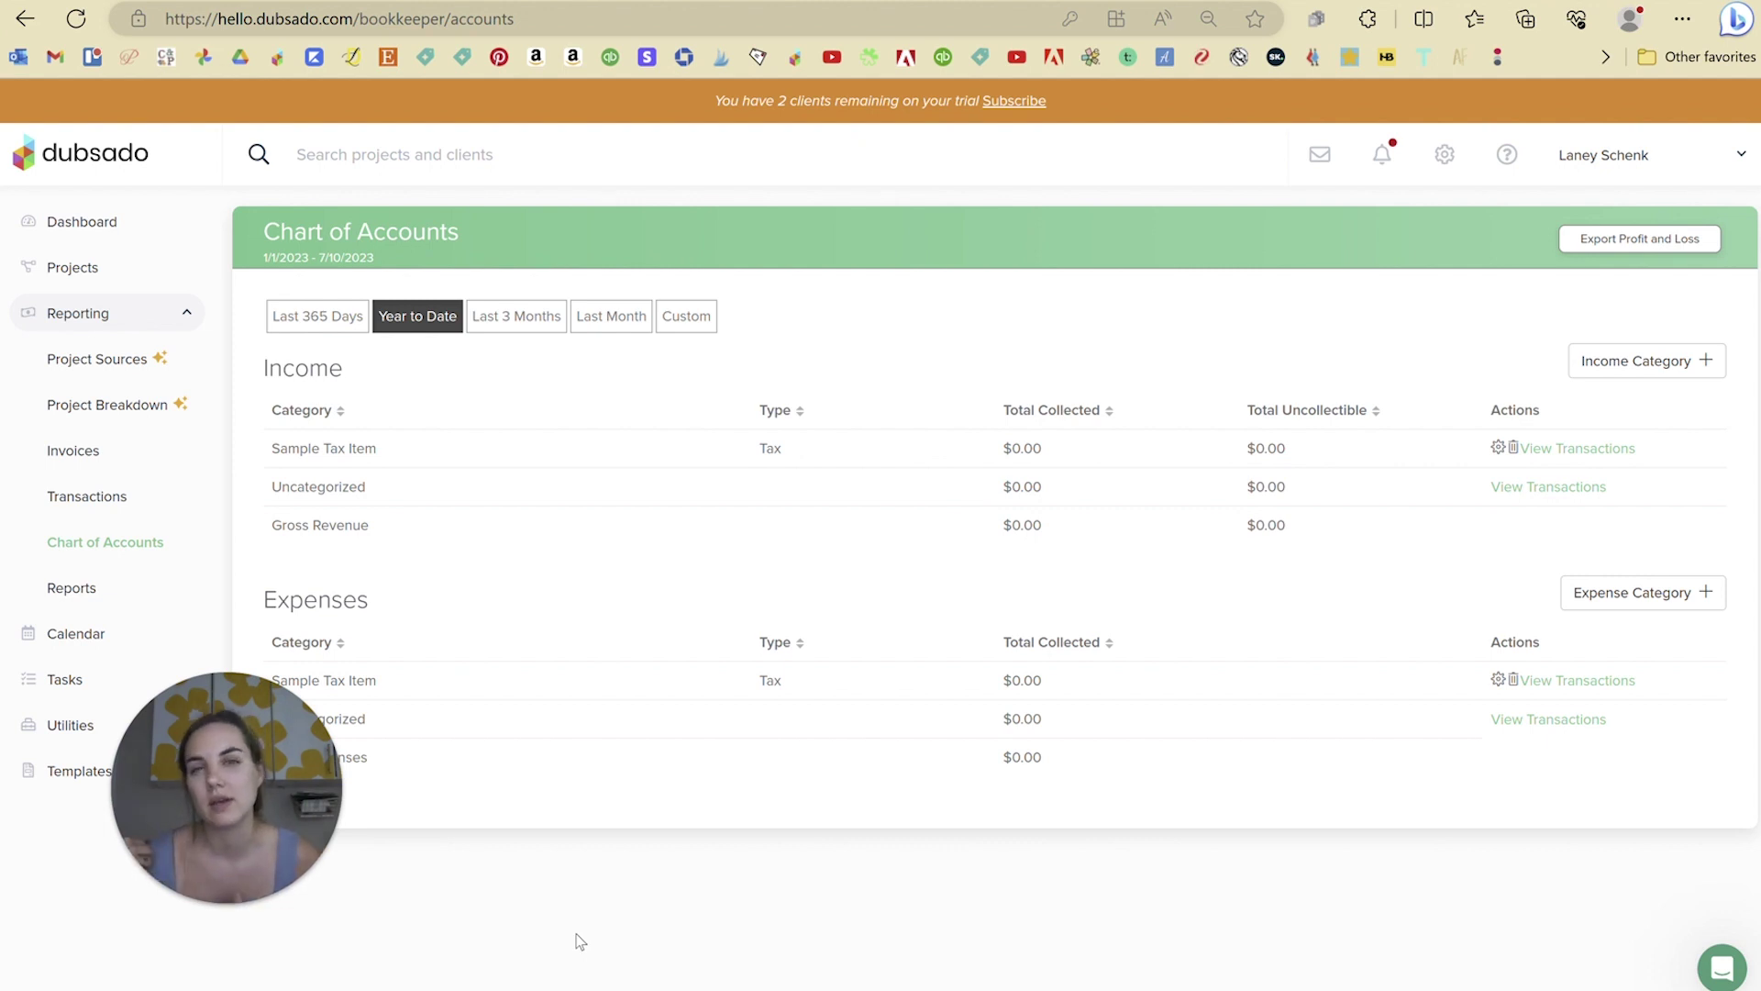
Step: Open the brand's integrations settings in Dubsado to view the available QuickBooks connection
click(1445, 152)
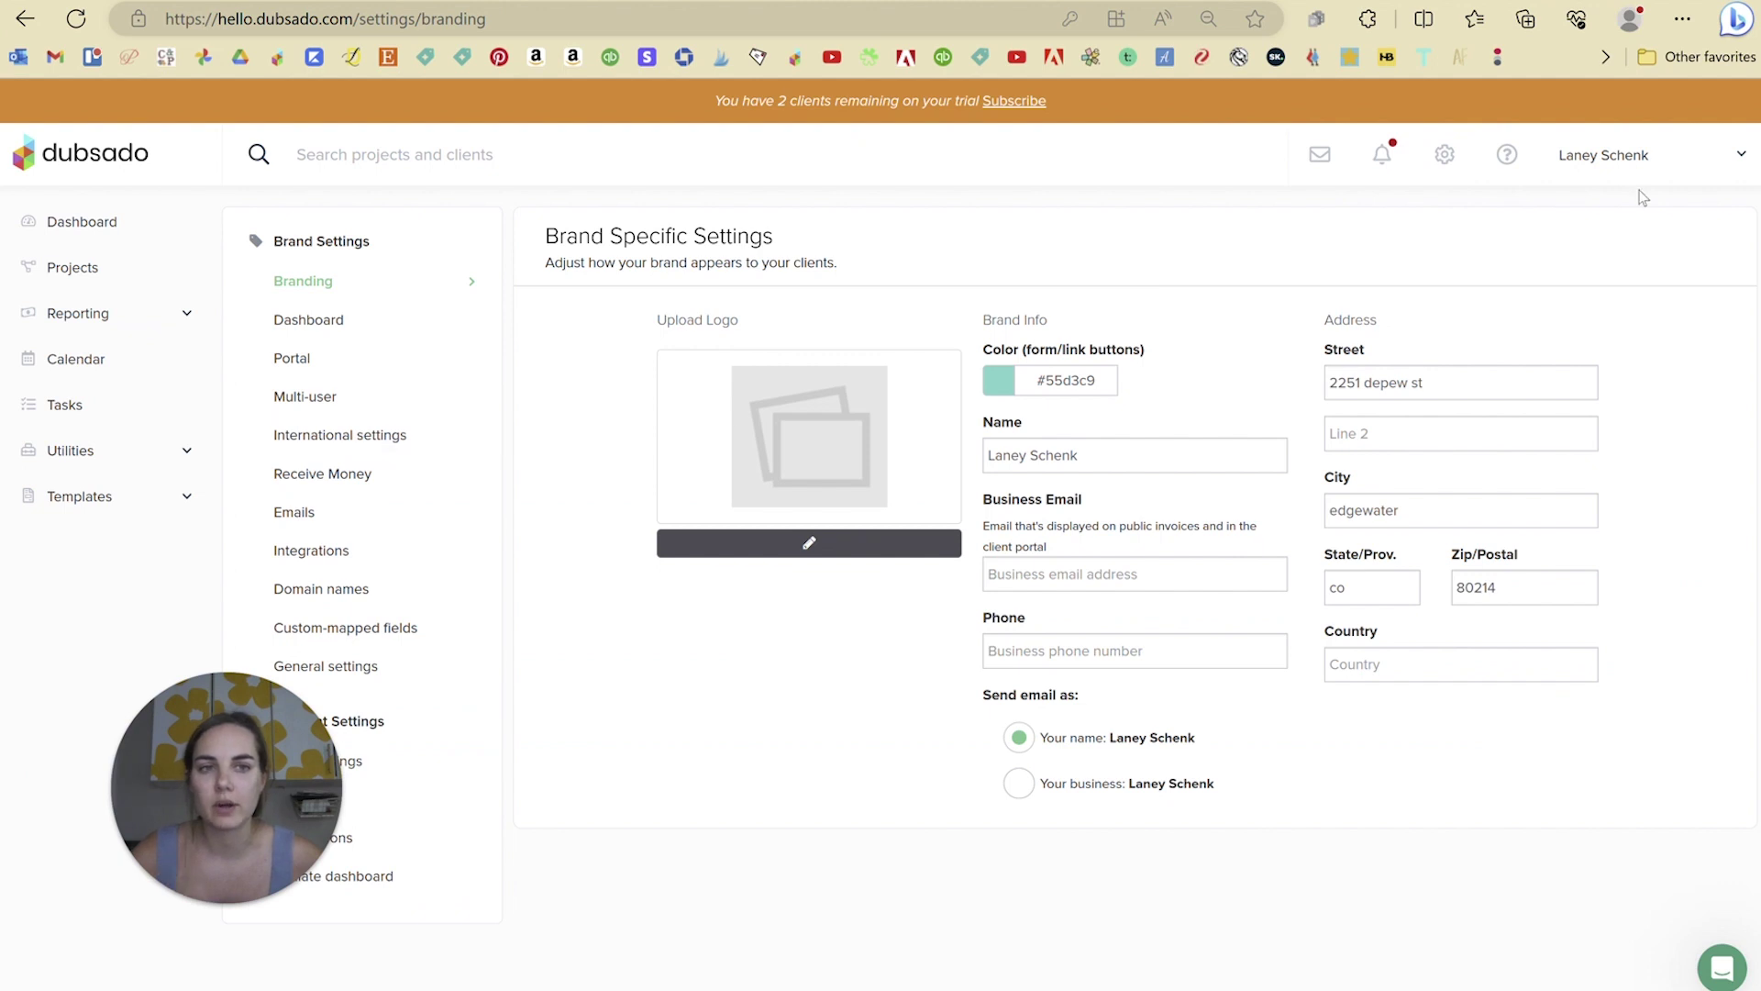
click(321, 550)
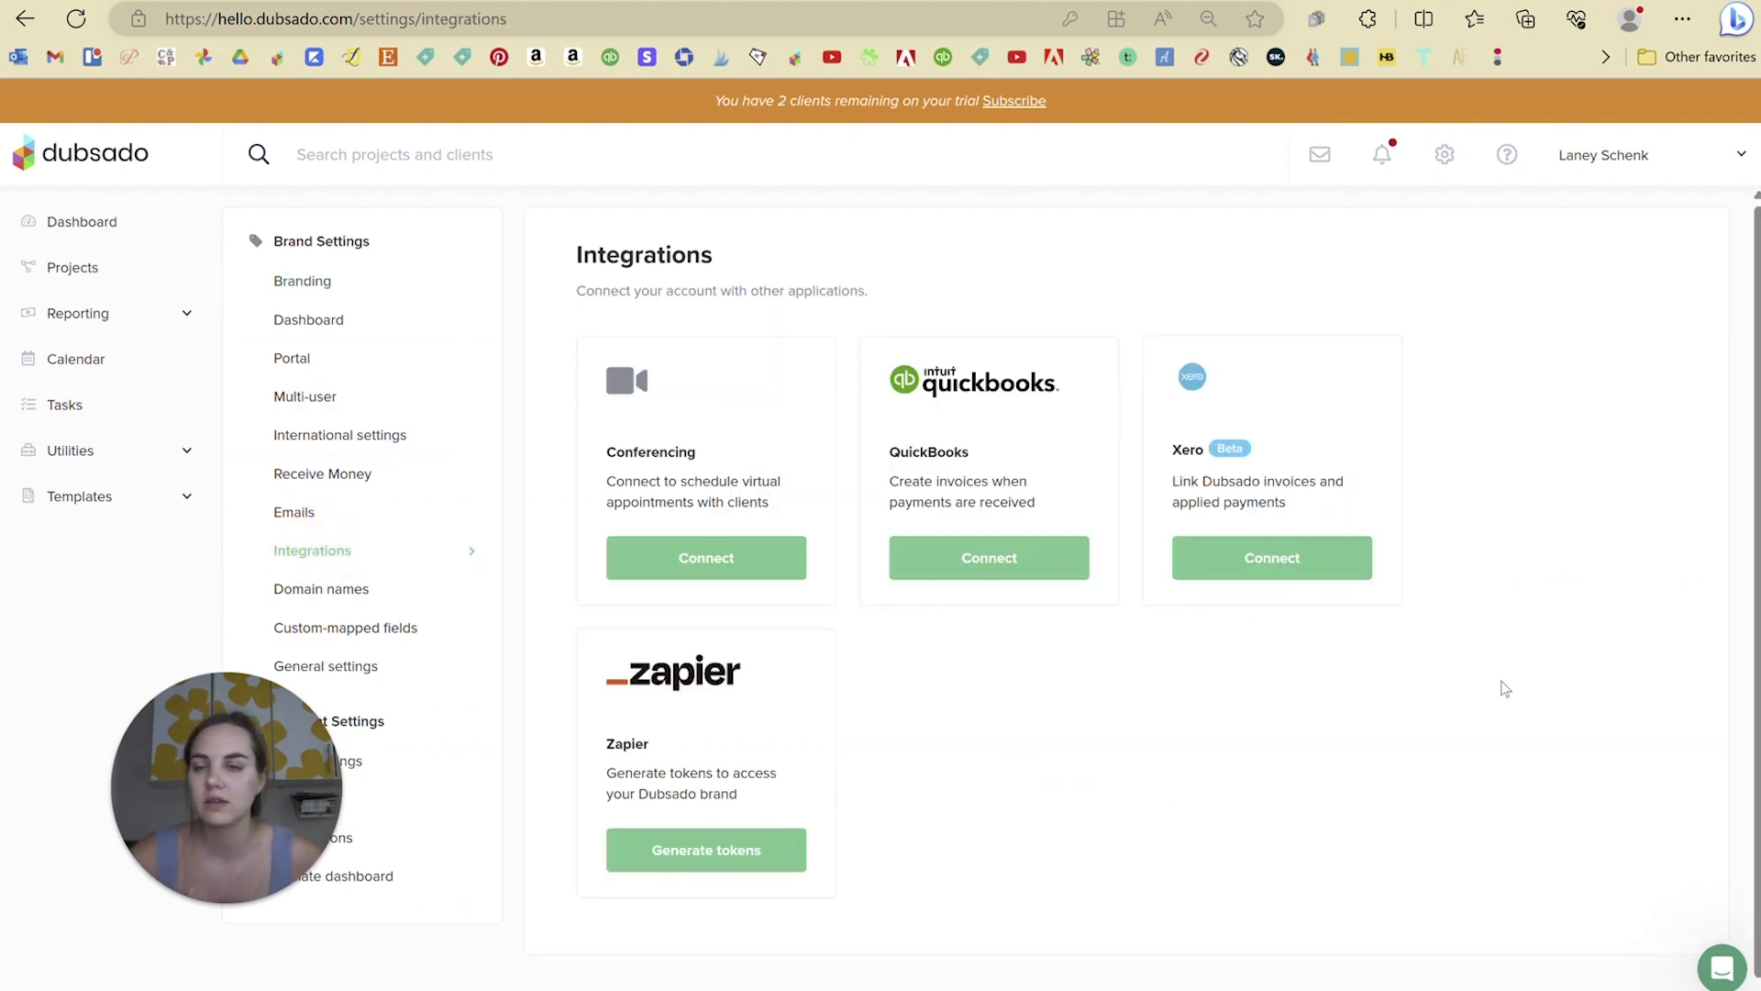